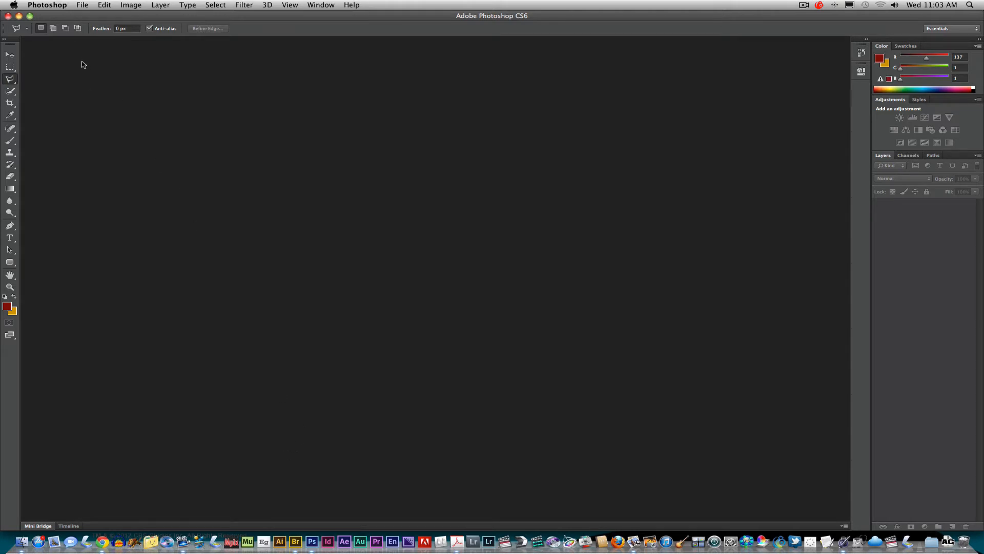
- Create a new document from the Web preset at 800 x 600 pixels and 72 pixels/inch
click(82, 4)
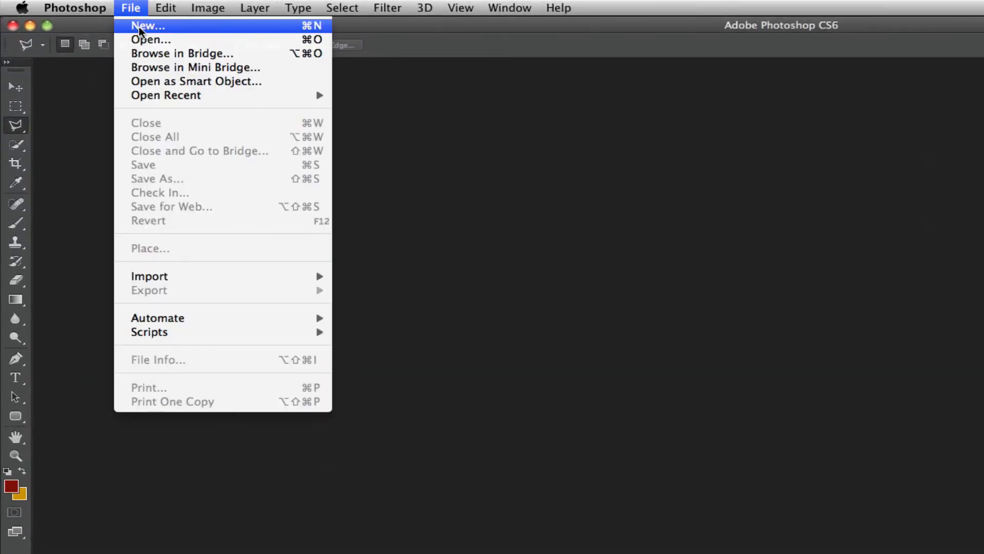
click(140, 30)
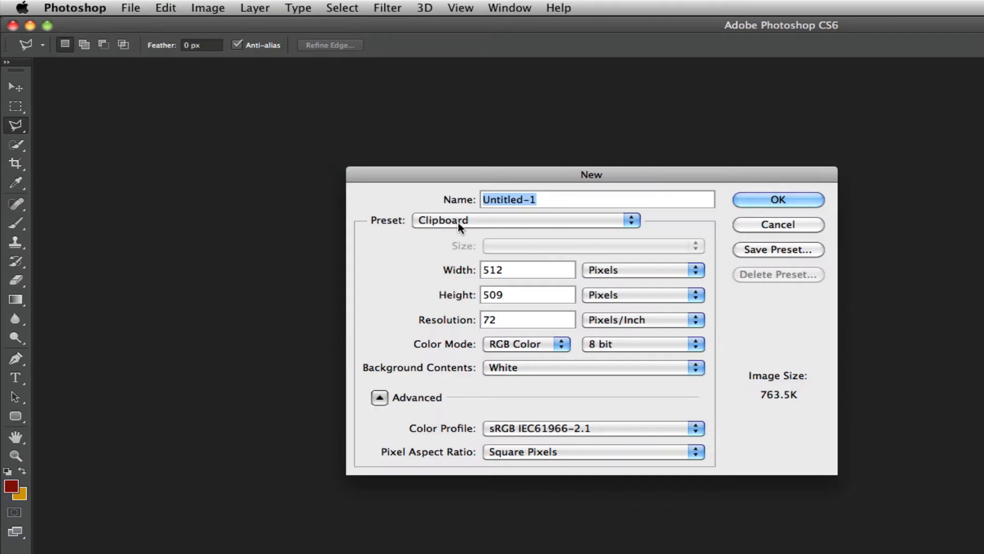
click(434, 220)
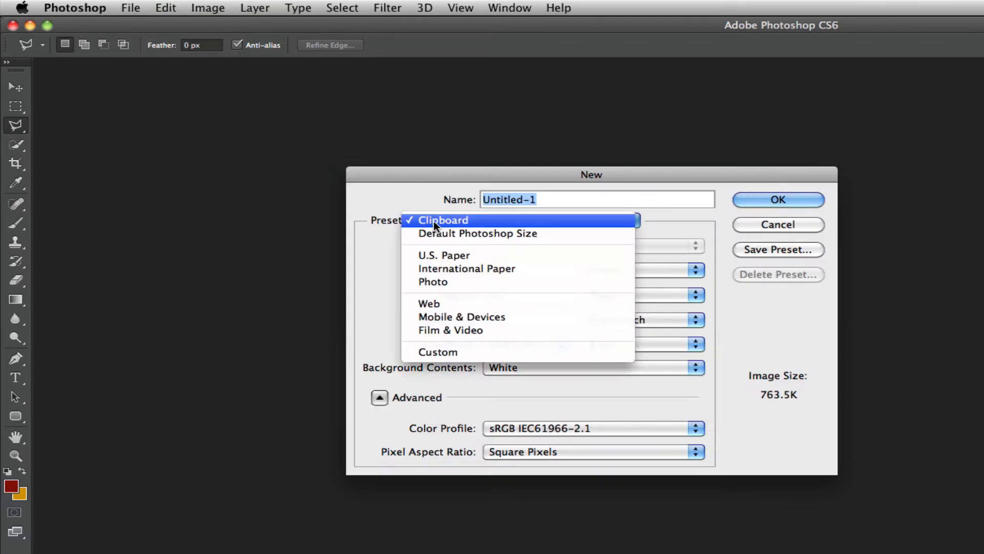
click(434, 305)
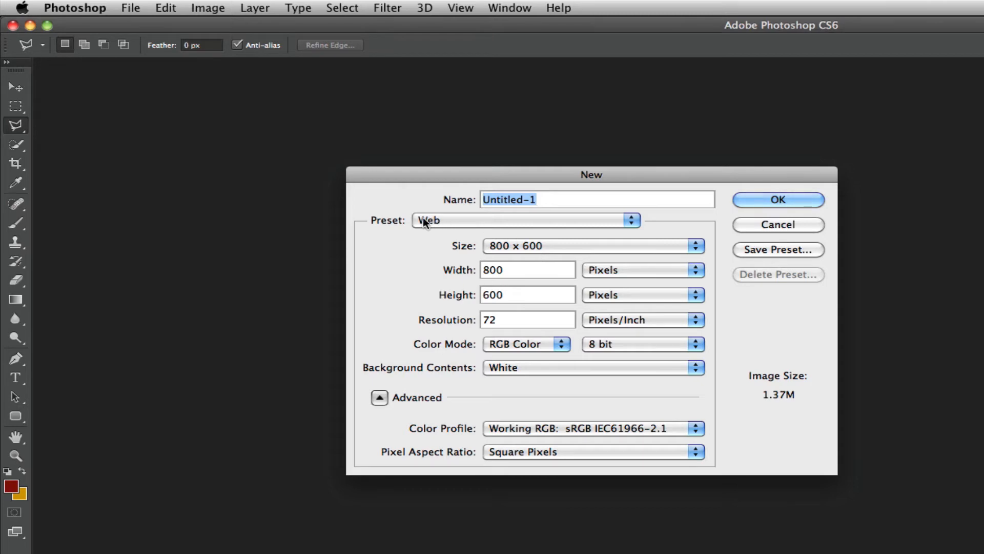
click(790, 200)
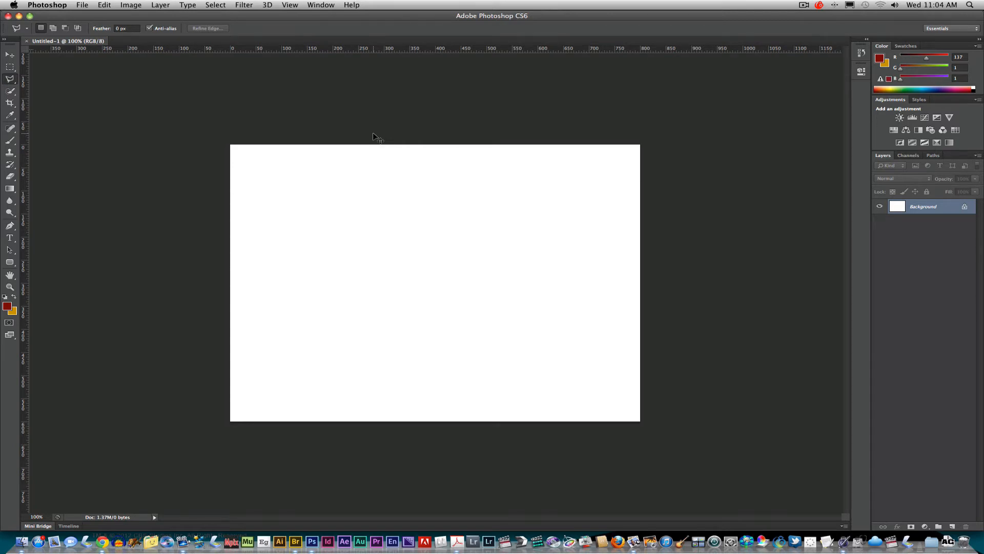
key(super+0)
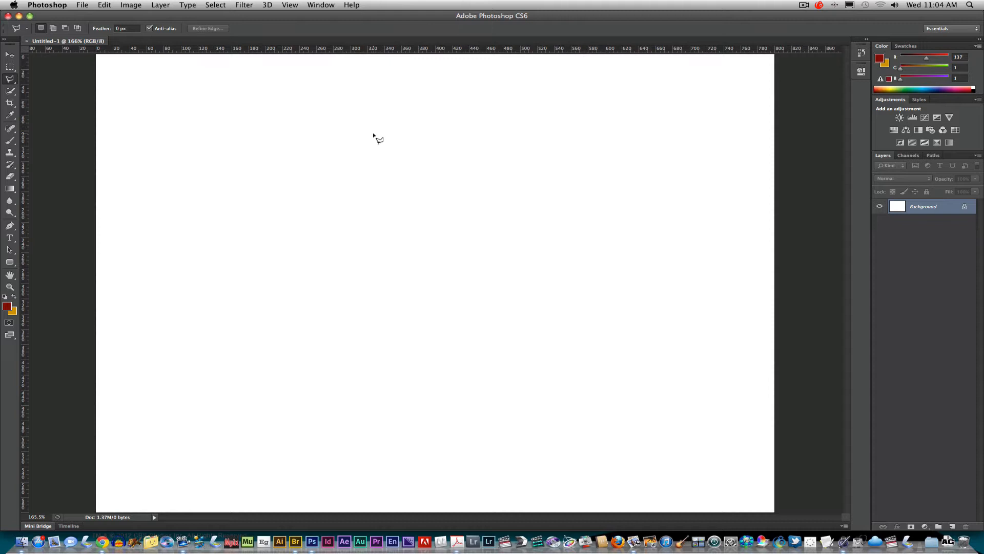
key(super+1)
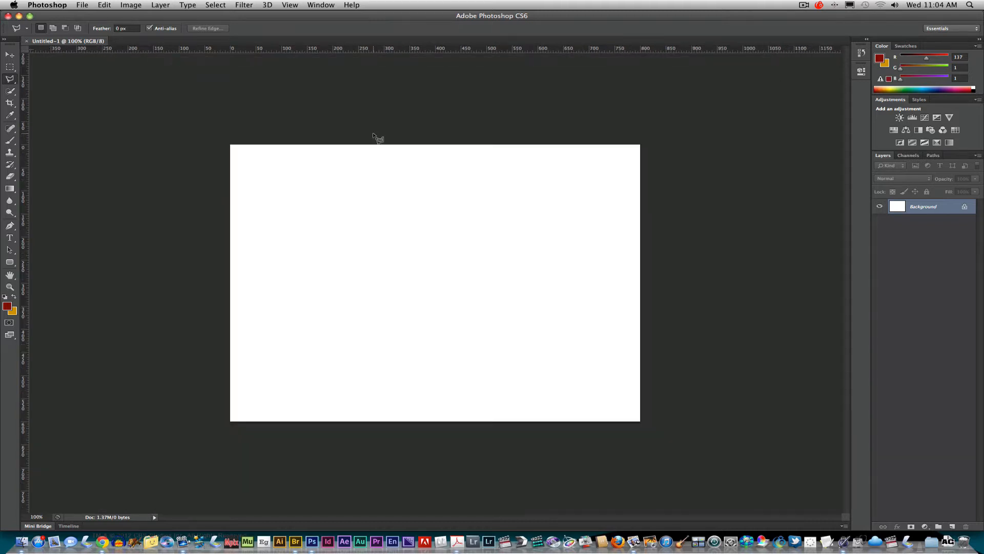
key(super+equal)
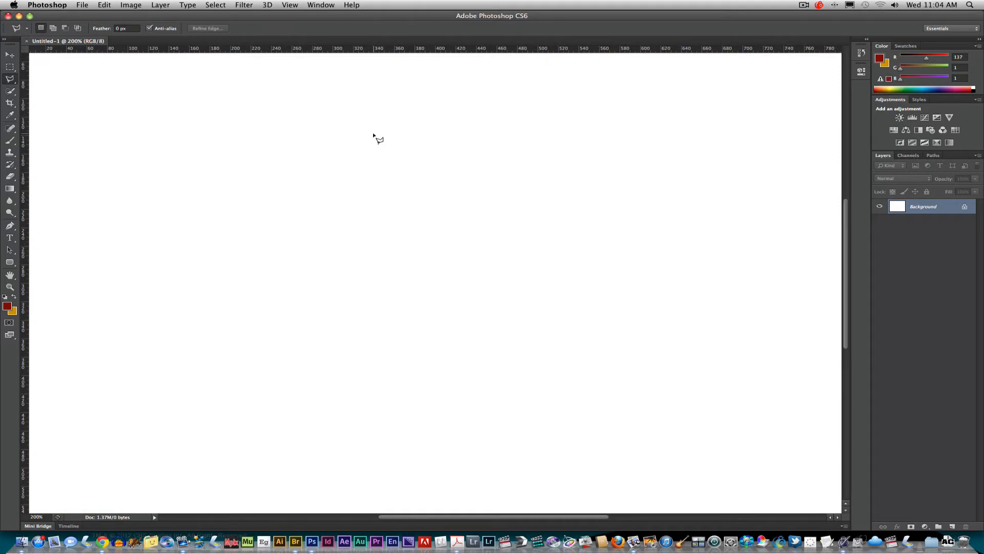
key(super+1)
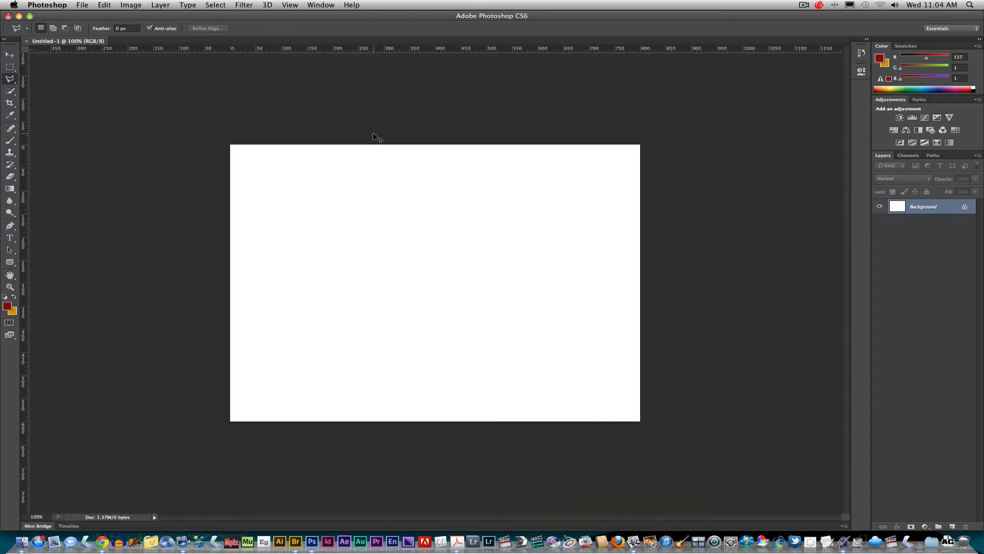
key(super+0)
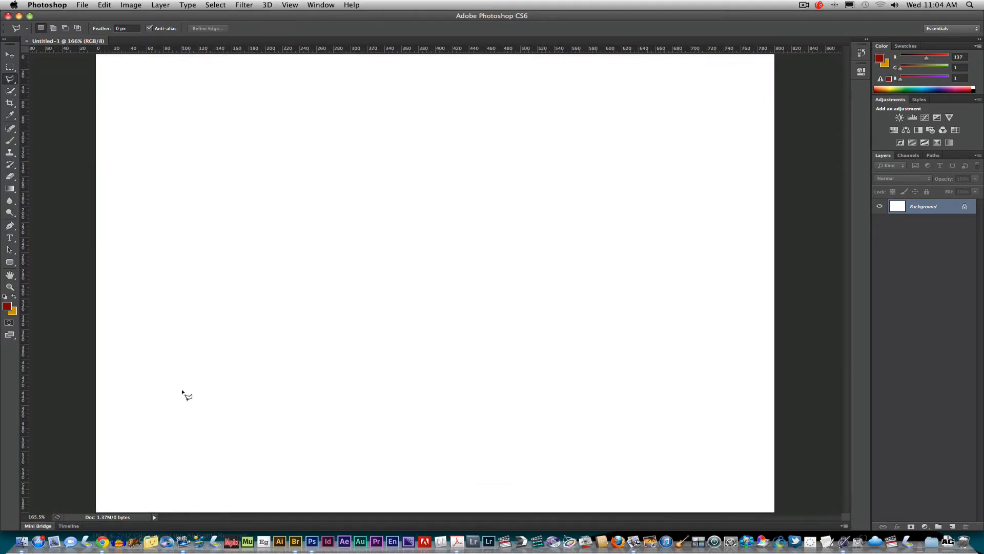
key(super+1)
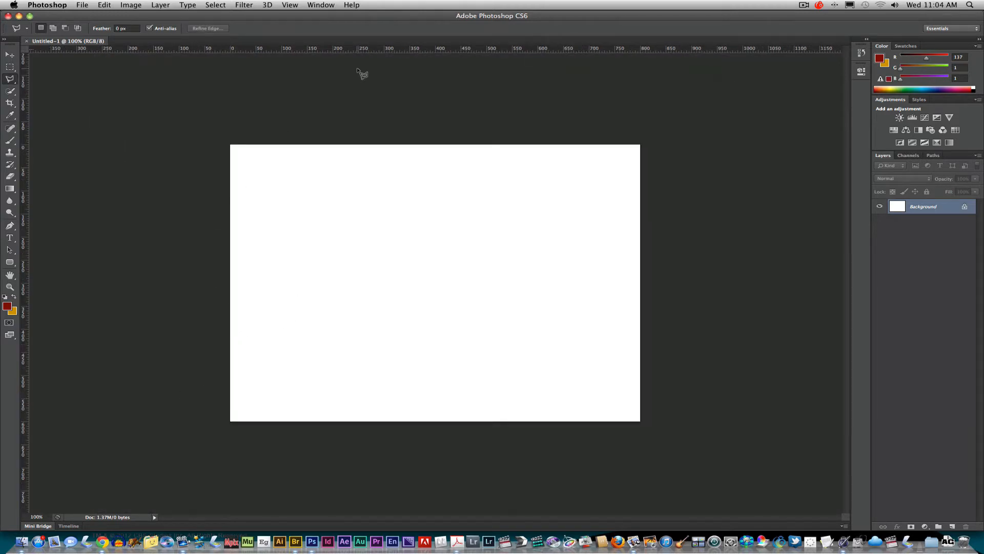
- Hide the rulers around the canvas and show them again
click(289, 5)
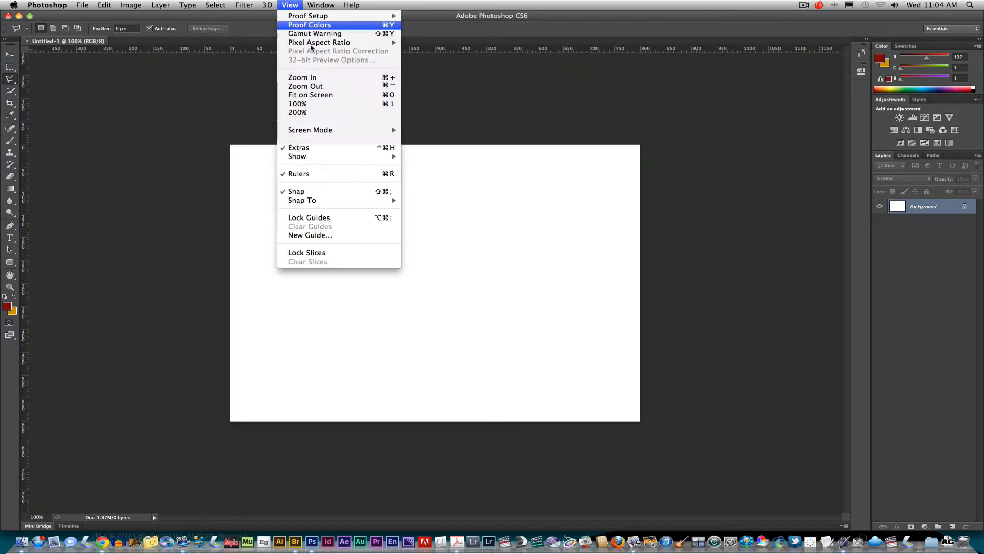
click(317, 174)
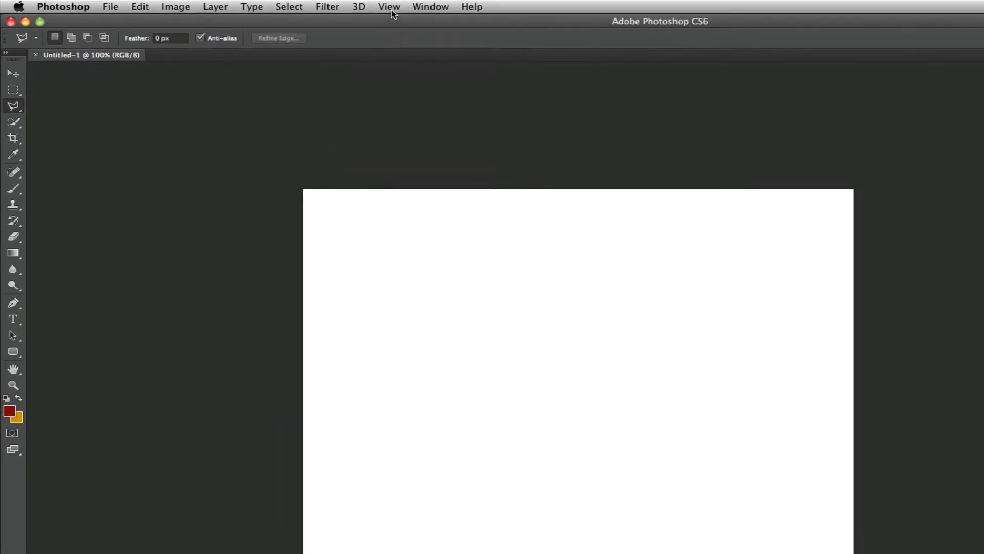
click(294, 6)
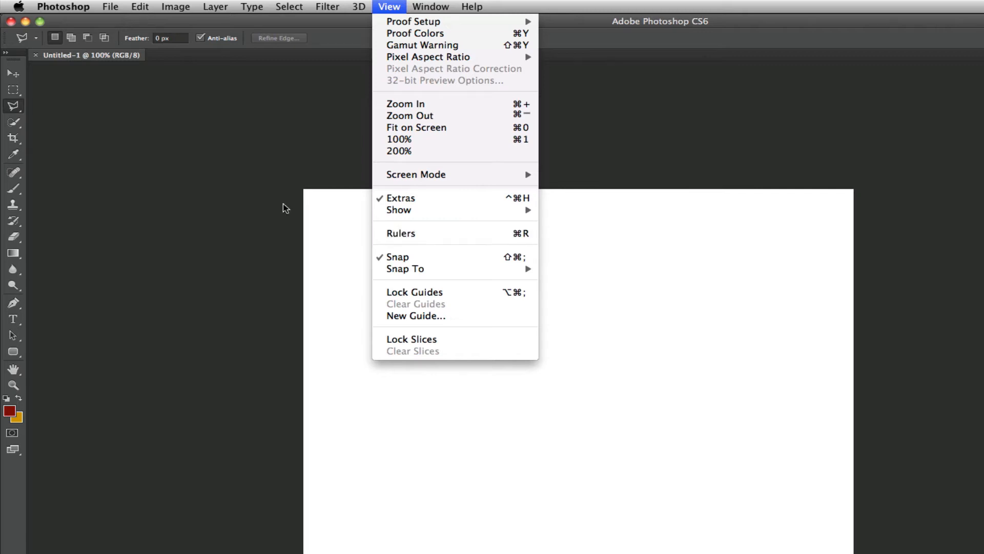
click(407, 234)
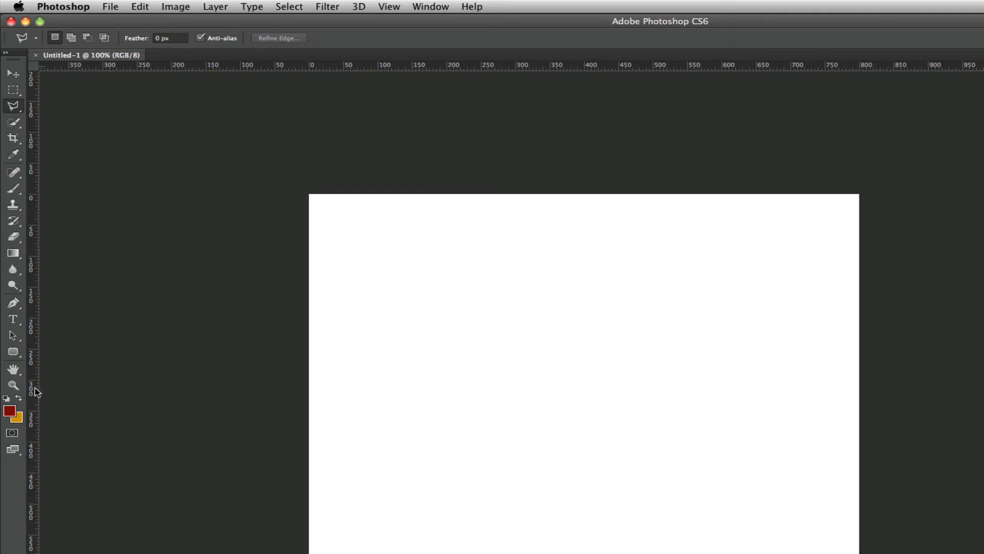
- Place a vertical guide at about 400 px through the canvas centre and a horizontal guide just below the canvas's lower edge
drag(35, 391, 589, 444)
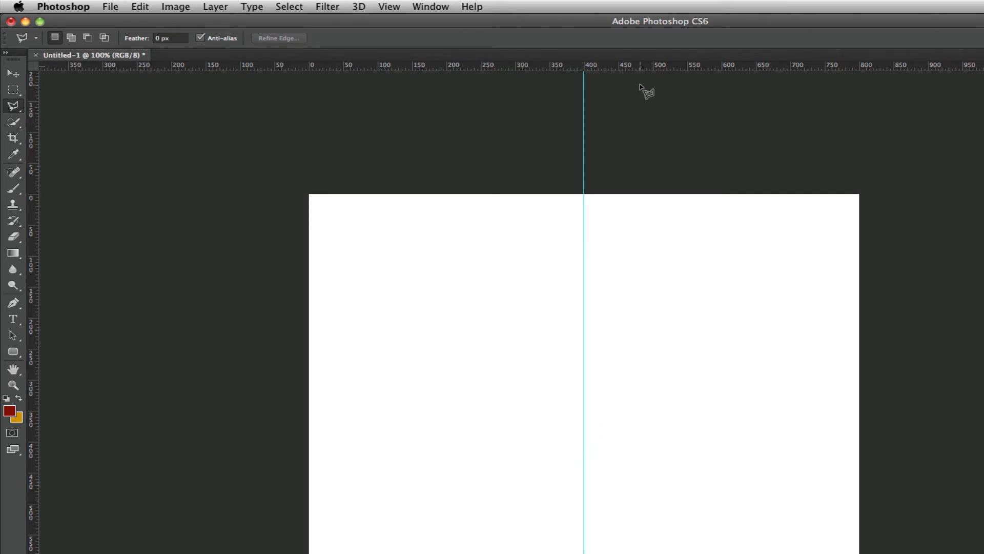
drag(659, 68, 622, 405)
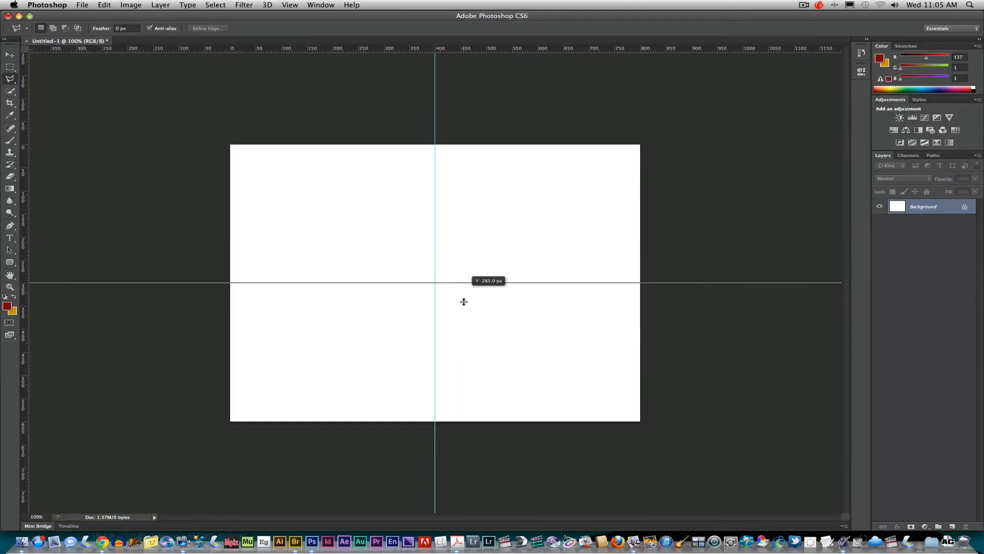
drag(464, 301, 467, 430)
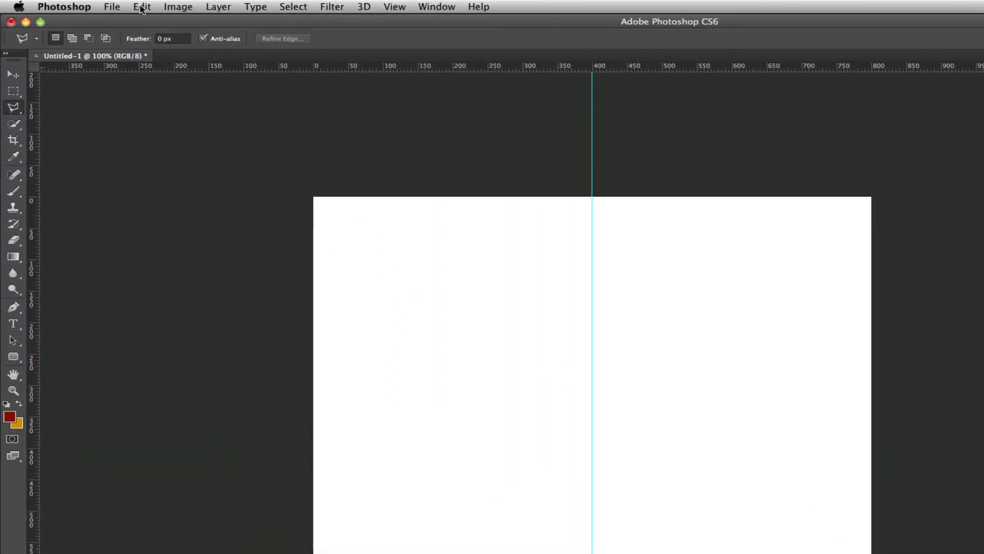
- Fill the background layer with a custom deep blue color, #0f43c8
click(141, 8)
click(142, 7)
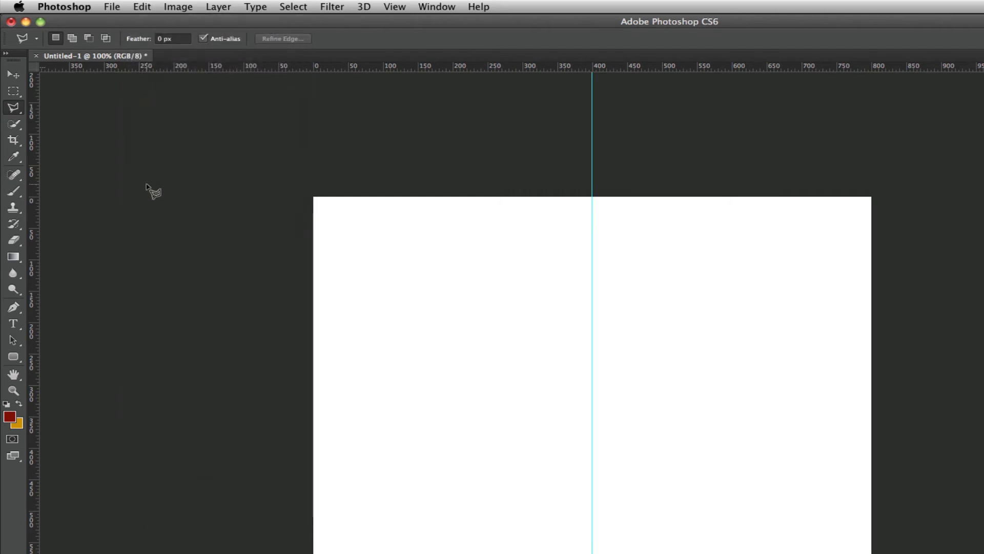
click(138, 7)
click(160, 217)
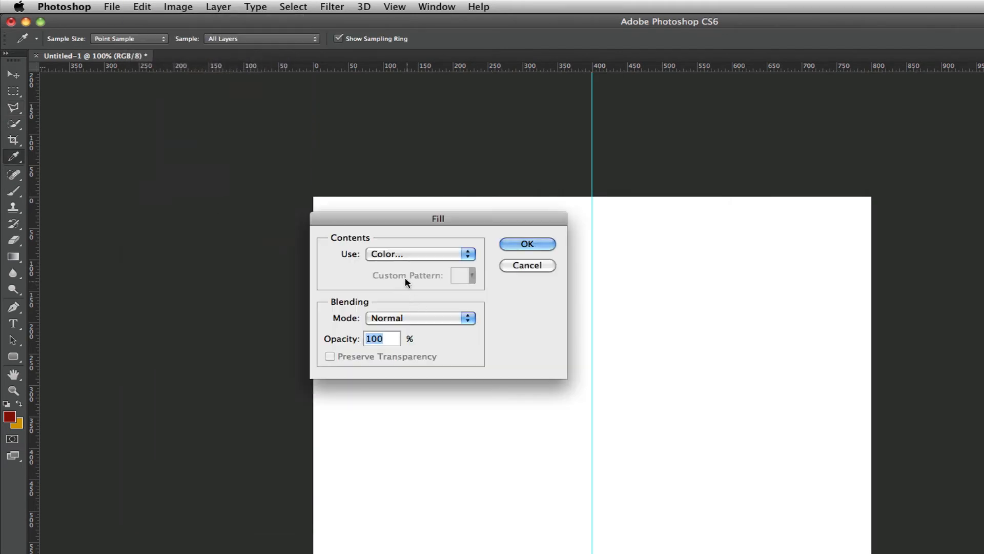
click(392, 254)
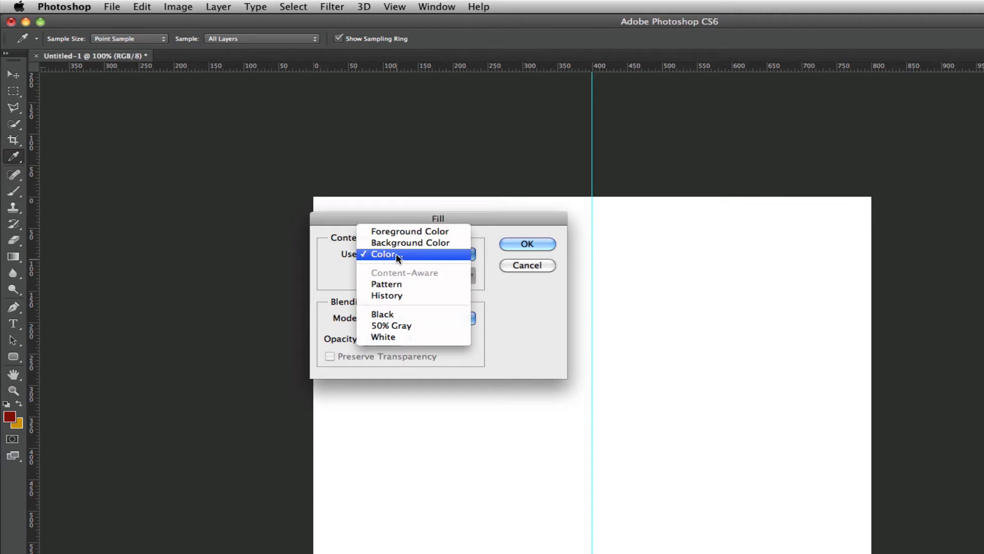
click(396, 253)
drag(461, 215, 494, 250)
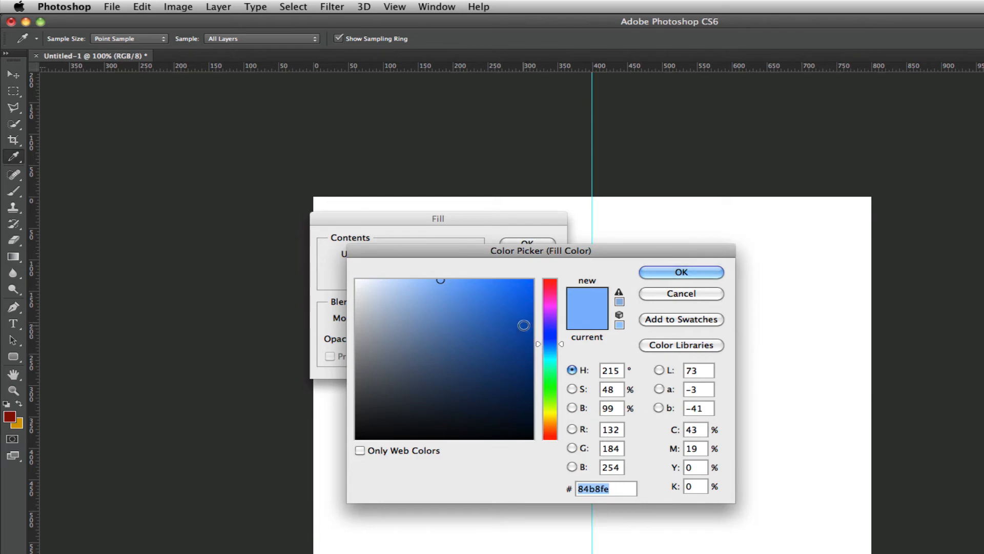
drag(524, 325, 529, 315)
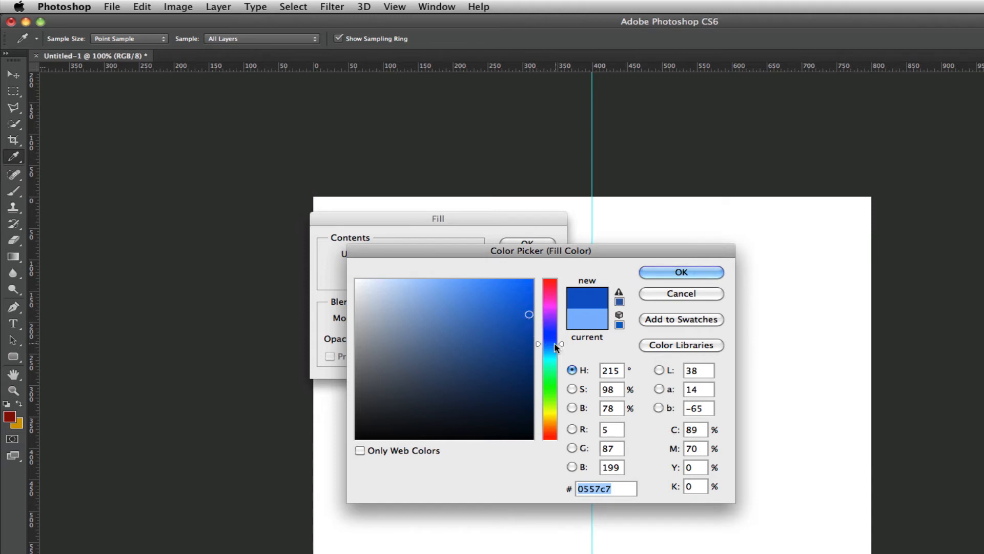
mouse_move(562, 342)
mouse_down()
mouse_move(556, 438)
mouse_move(564, 340)
mouse_up()
mouse_move(527, 309)
mouse_down()
mouse_move(515, 299)
mouse_move(519, 316)
mouse_move(528, 308)
mouse_move(520, 313)
mouse_up()
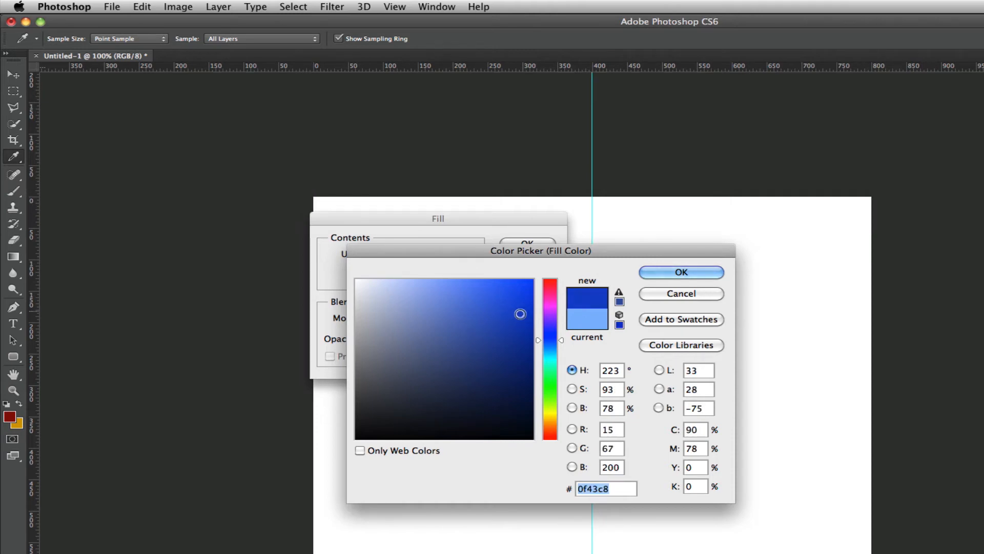
click(686, 272)
click(548, 242)
key(l)
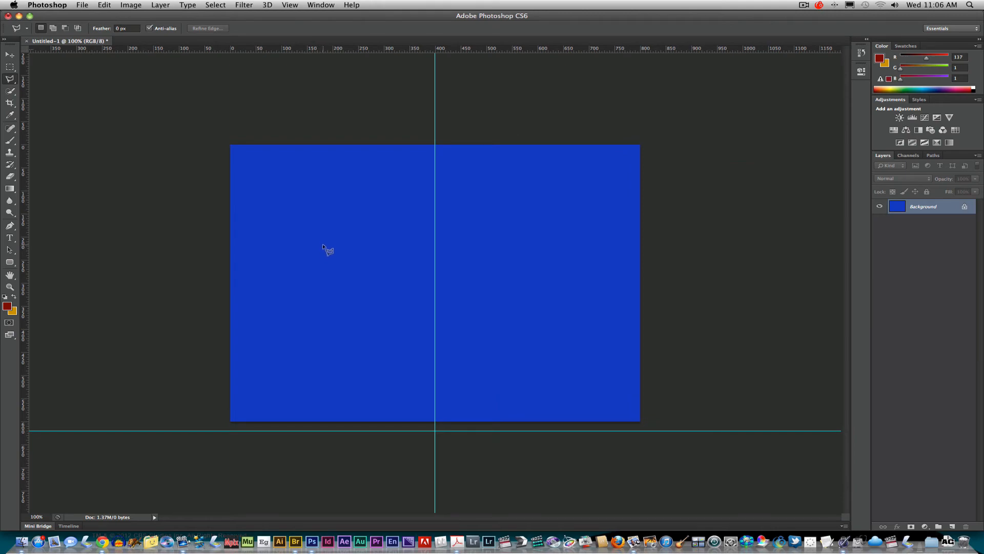
- Switch to Acrobat and review the 001 rays and bars.pdf instructions down to creating a new layer, marking that section
key(super+Tab)
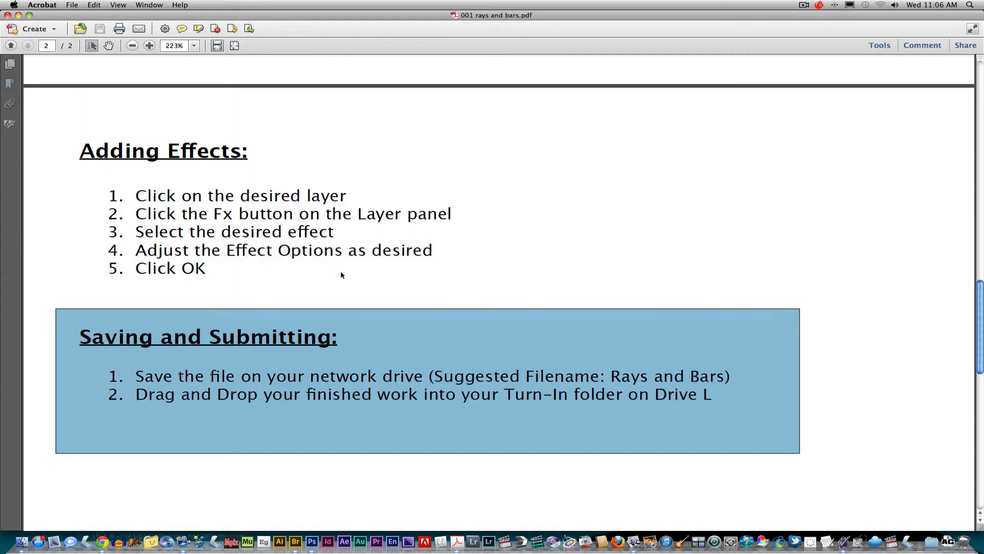
drag(980, 329, 961, 115)
scroll(962, 117, down, 6)
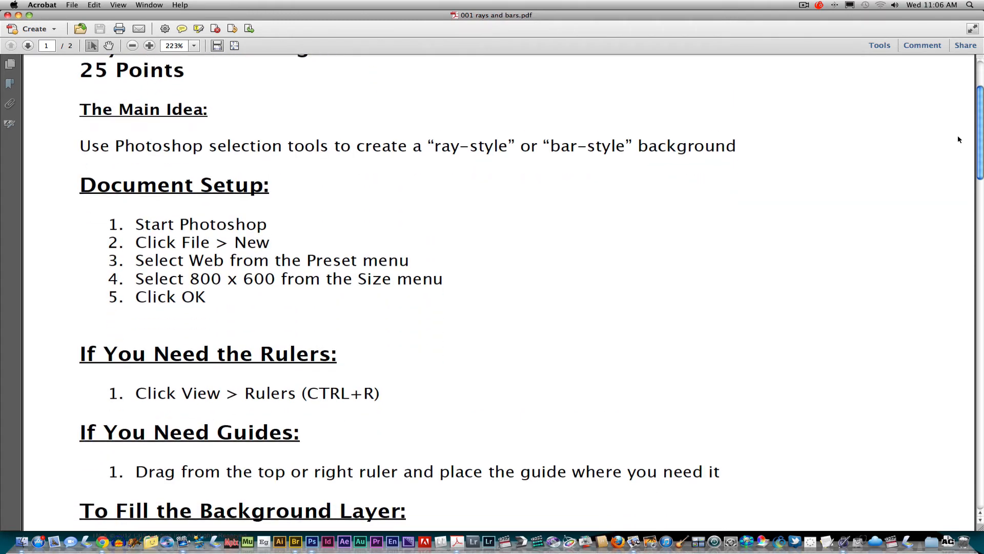
scroll(952, 159, down, 5)
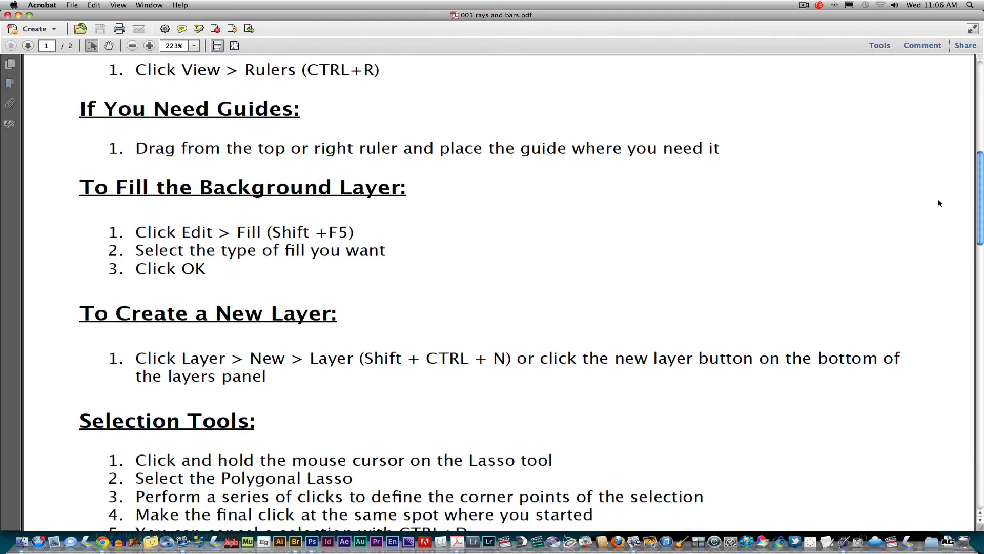
scroll(939, 207, down, 2)
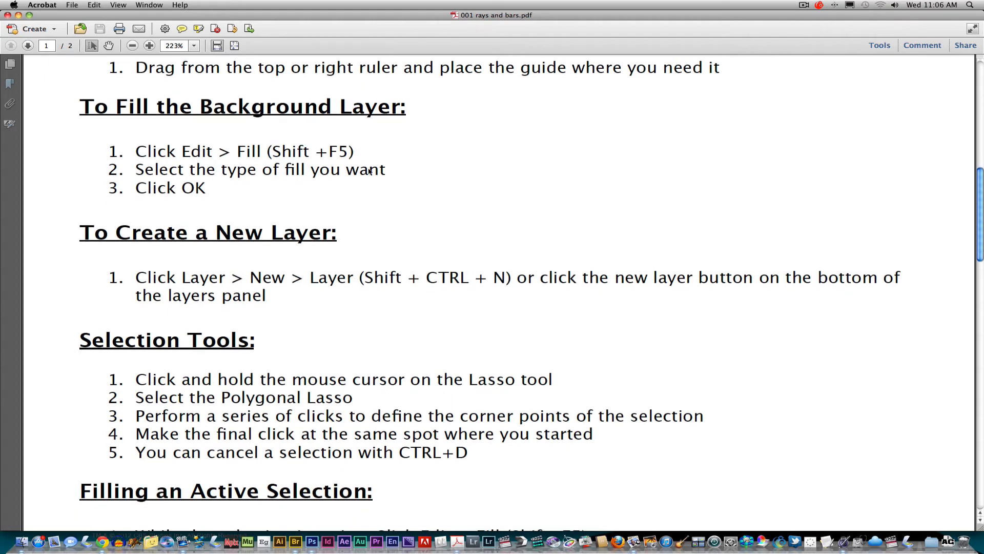
drag(72, 209, 921, 331)
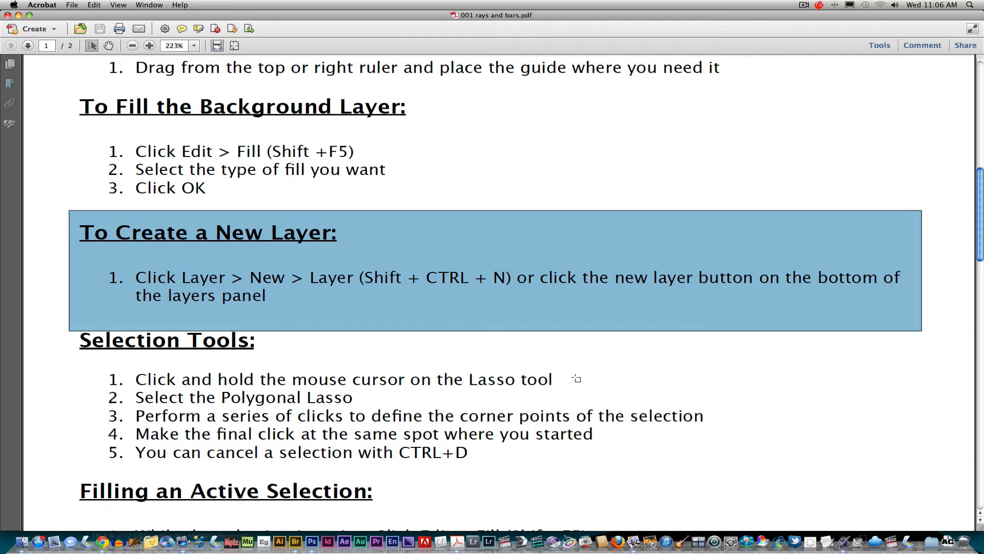
- Switch back to Photoshop and create a new layer above the background with the default name and settings
key(super+Tab)
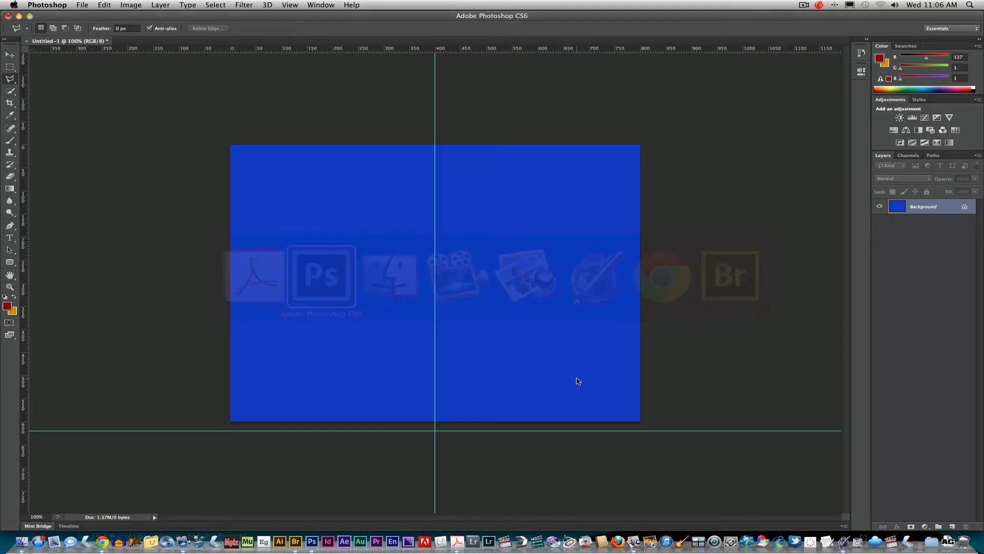
click(162, 6)
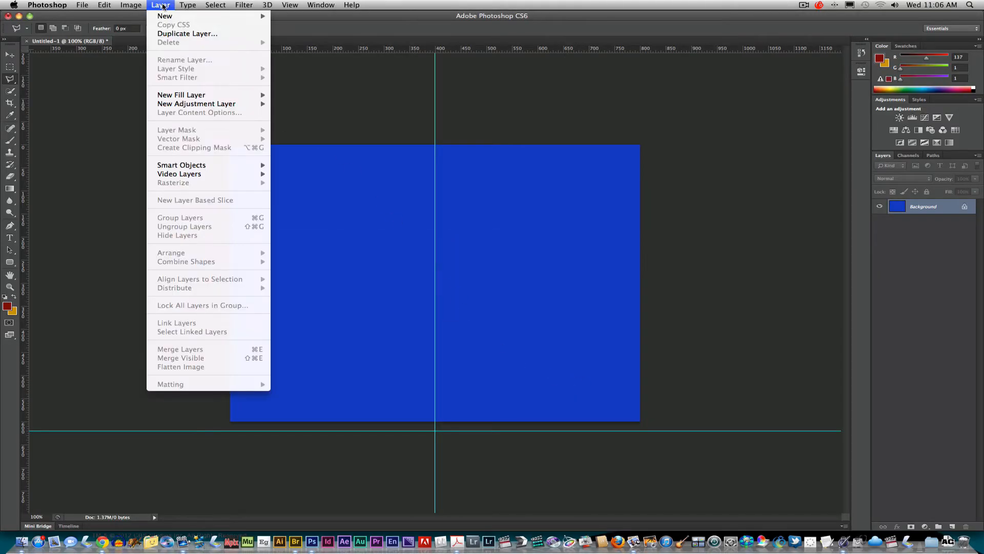
mouse_move(224, 21)
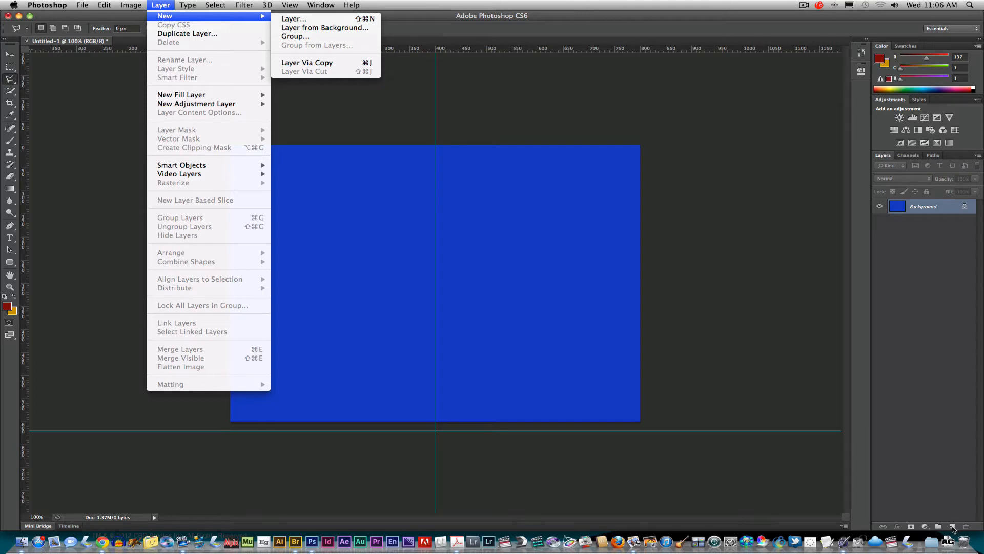
click(301, 21)
drag(465, 117, 413, 149)
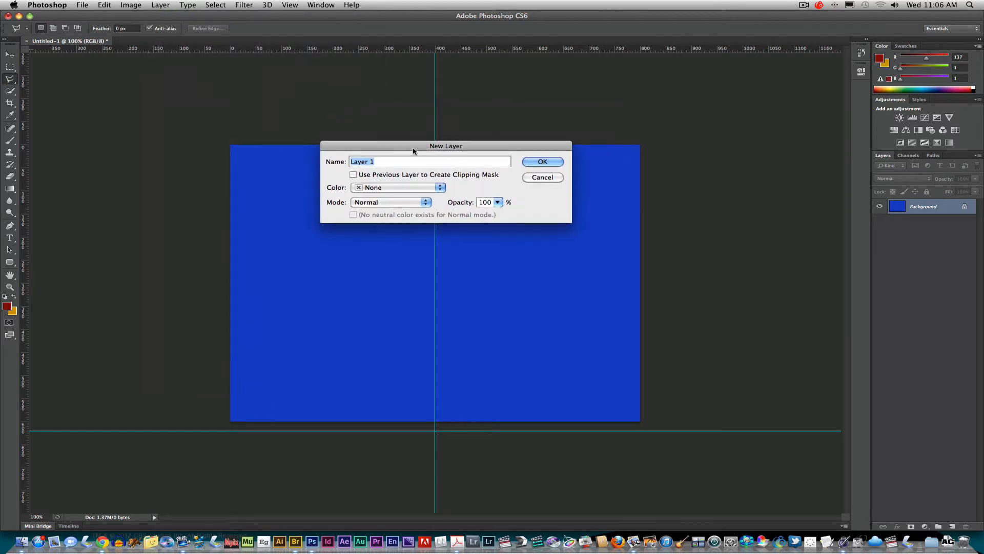
click(543, 161)
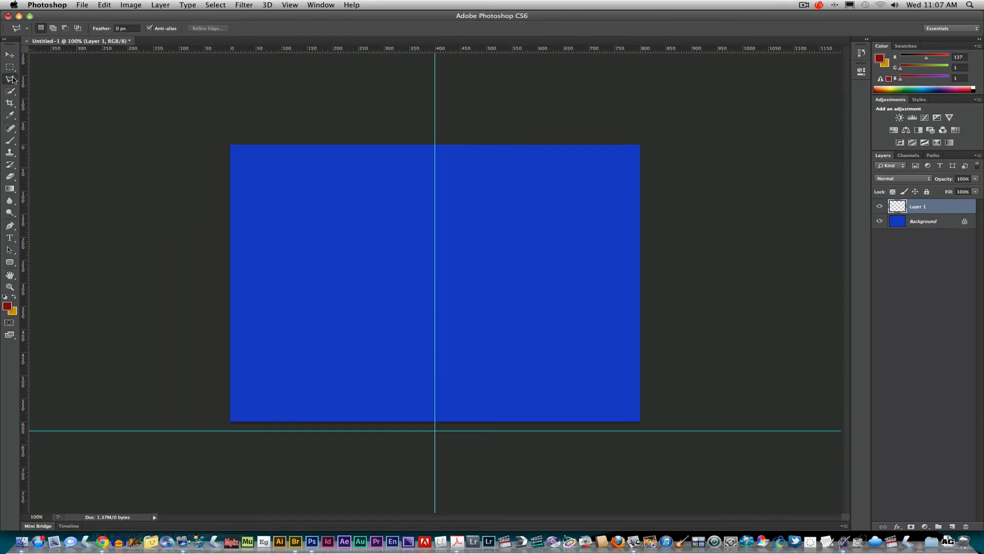
- Draw a narrow wedge selection with the Polygonal Lasso from the guide intersection to beyond the lower part of the canvas's left edge
drag(10, 78, 36, 79)
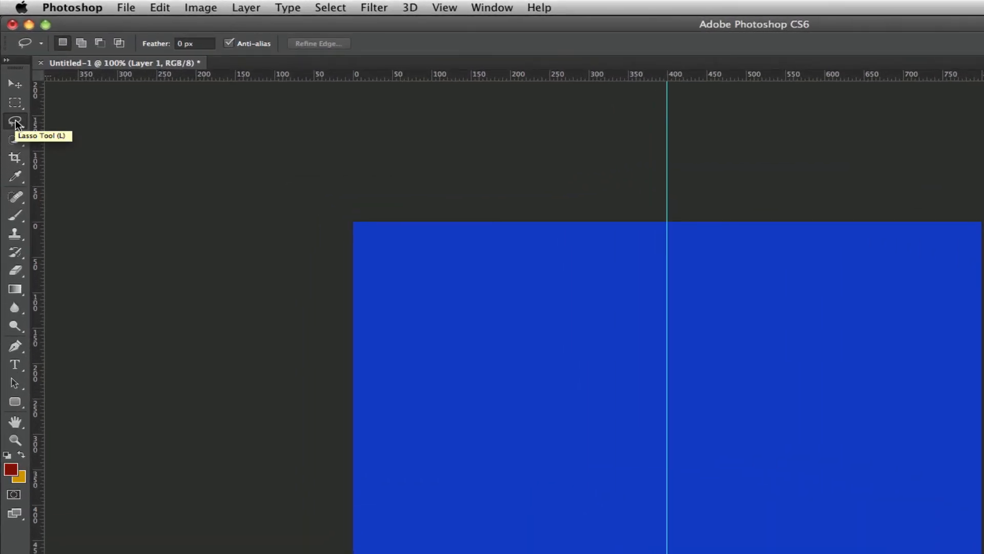
drag(17, 123, 66, 136)
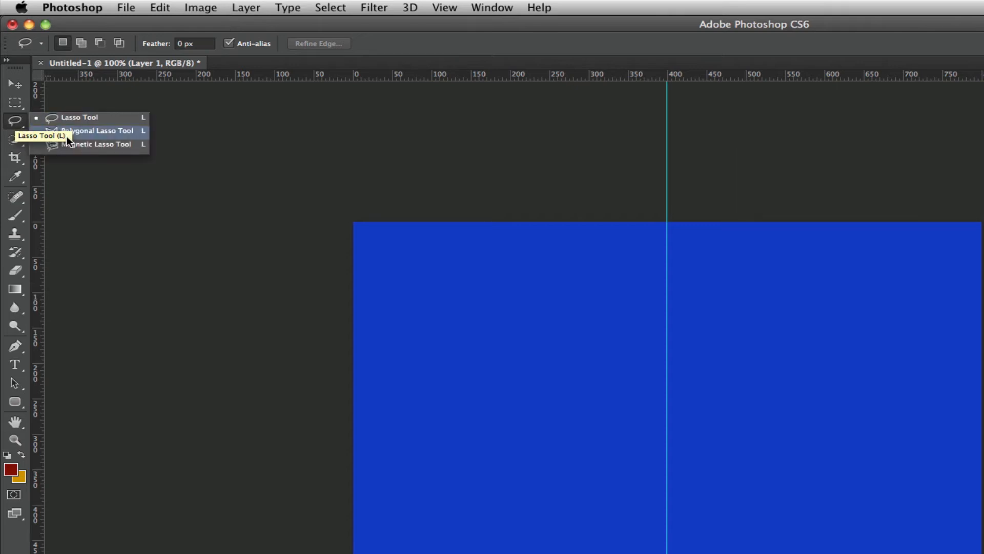
click(100, 132)
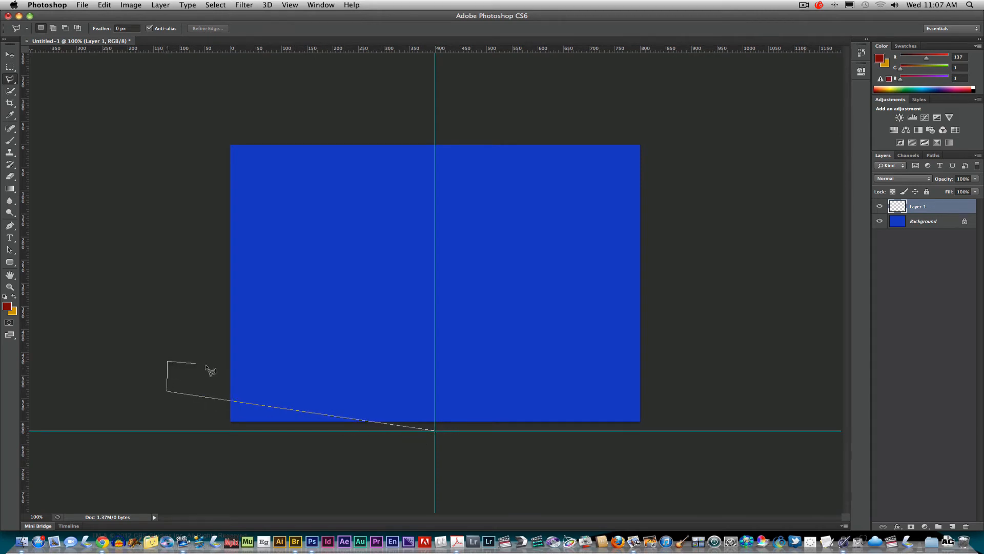
click(435, 431)
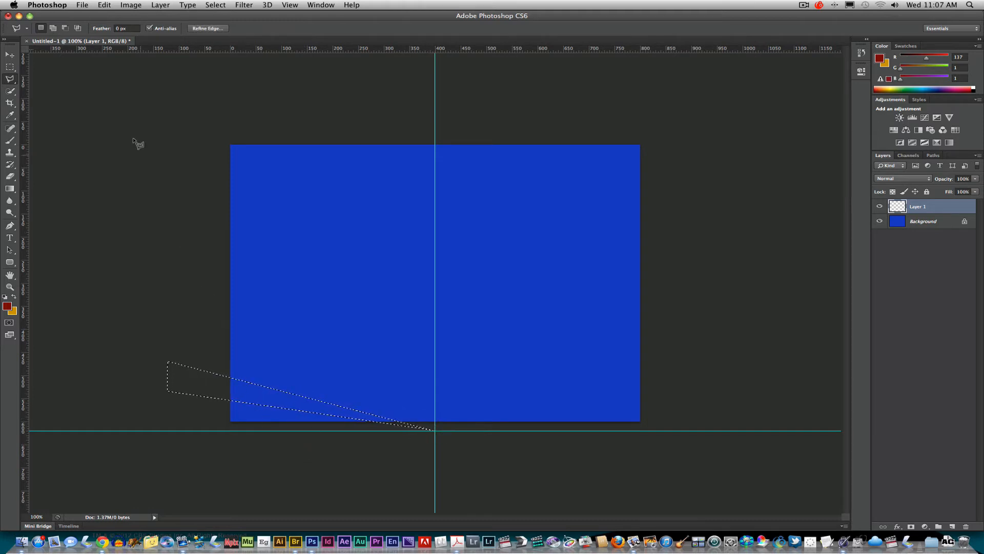
- Fill the wedge selection on Layer 1 with a custom light blue color in Normal mode at 100% opacity, and deselect it
click(105, 5)
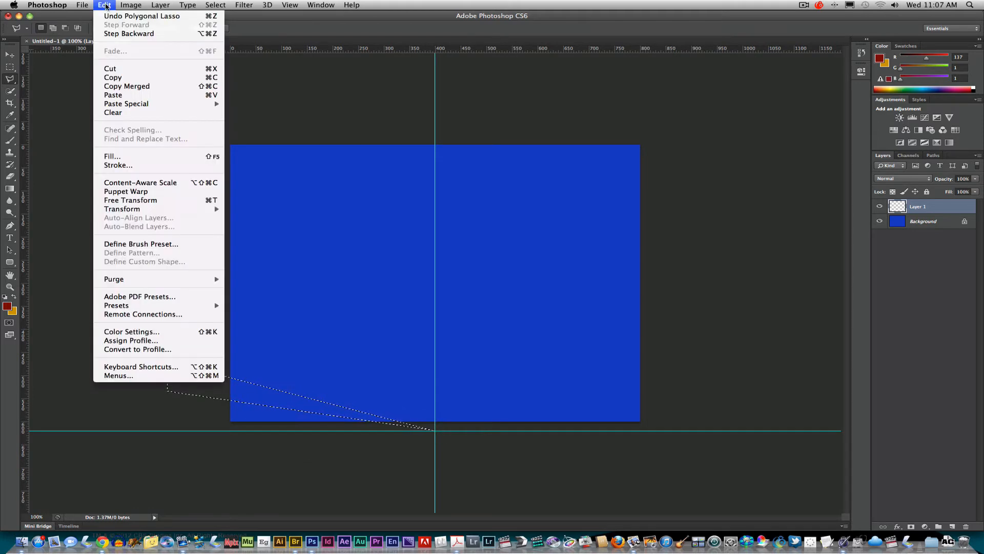
click(203, 159)
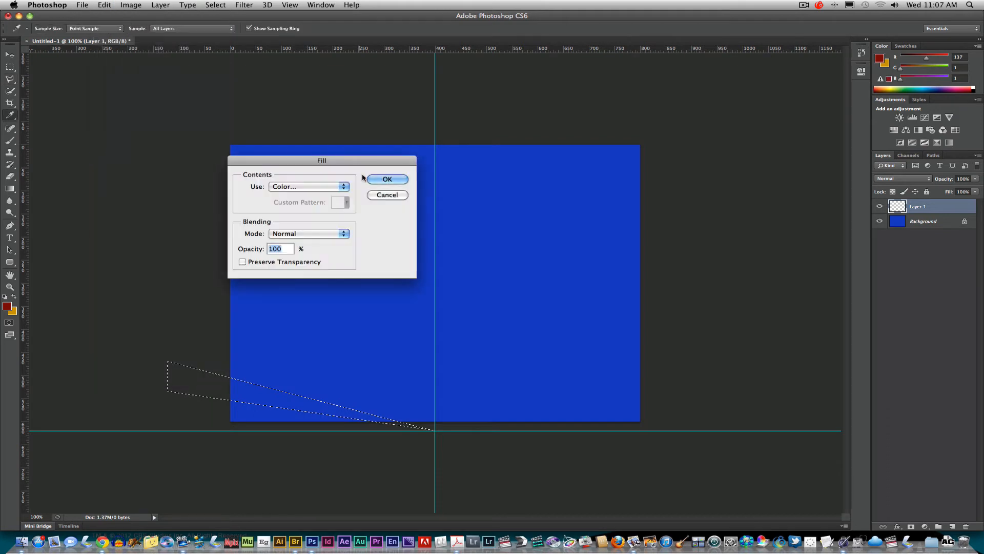
click(321, 188)
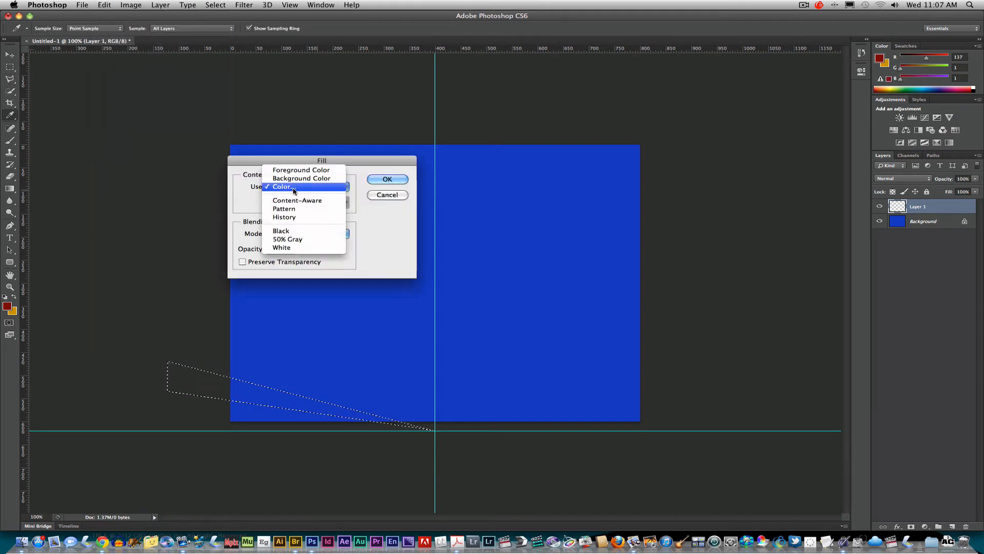
click(294, 187)
click(332, 214)
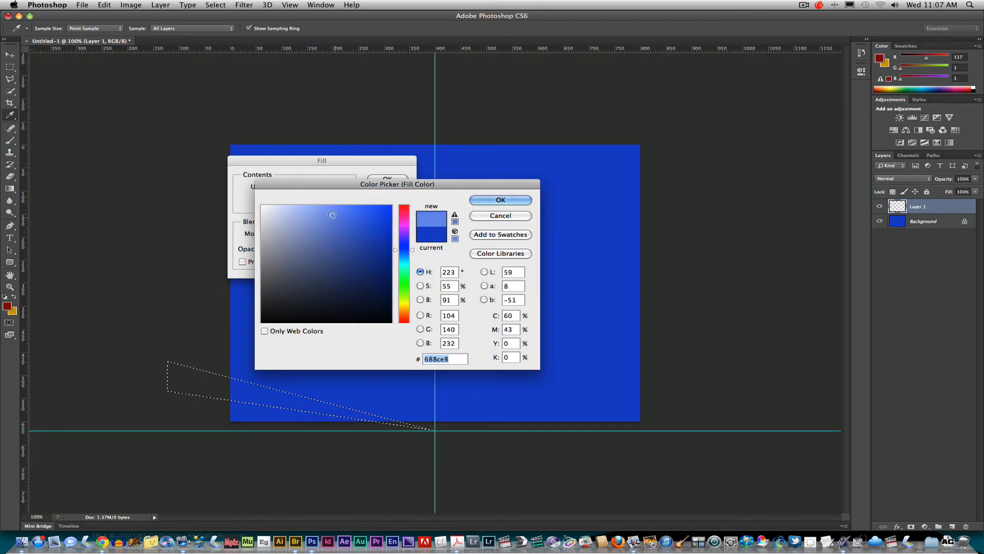
mouse_move(332, 214)
mouse_down()
mouse_move(312, 215)
mouse_move(336, 210)
mouse_up()
click(414, 253)
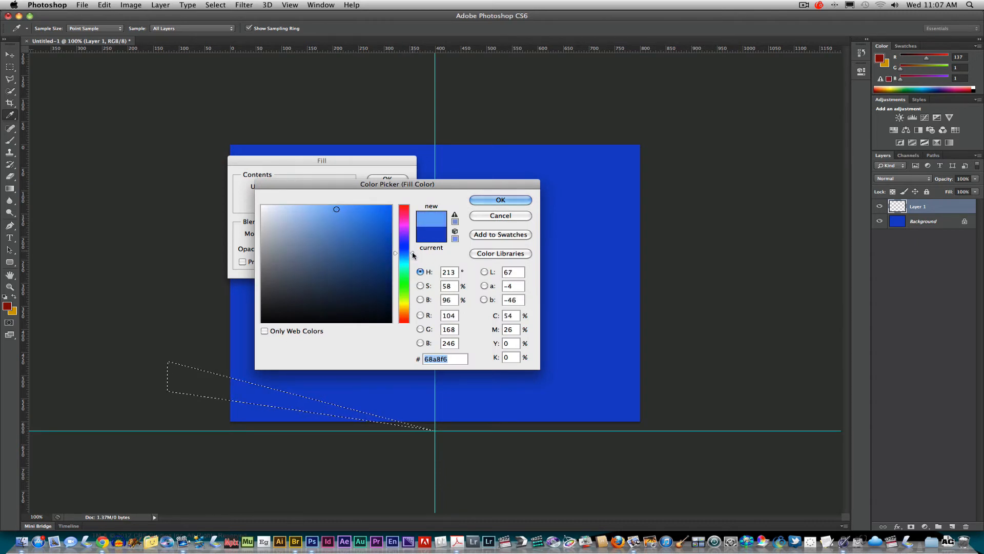
click(341, 209)
key(Return)
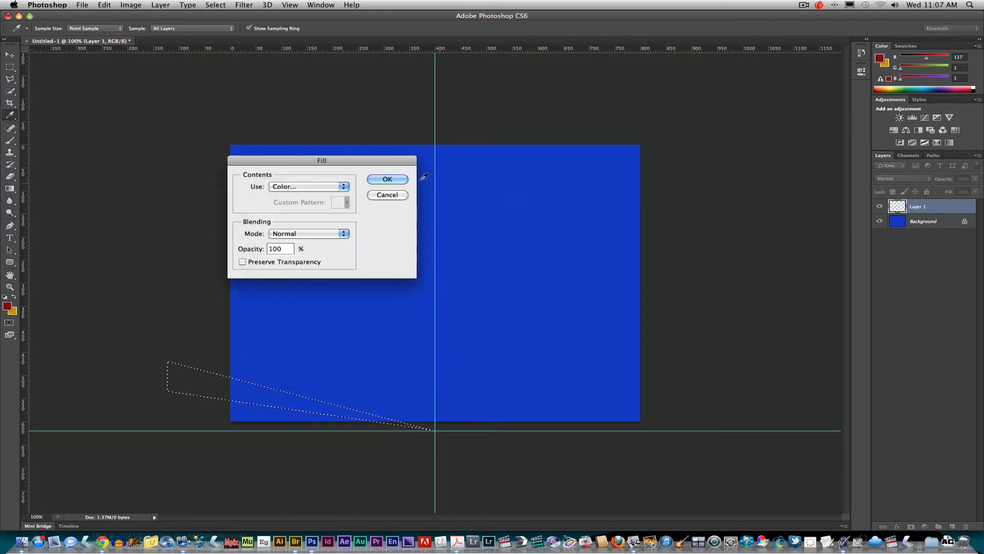
click(390, 180)
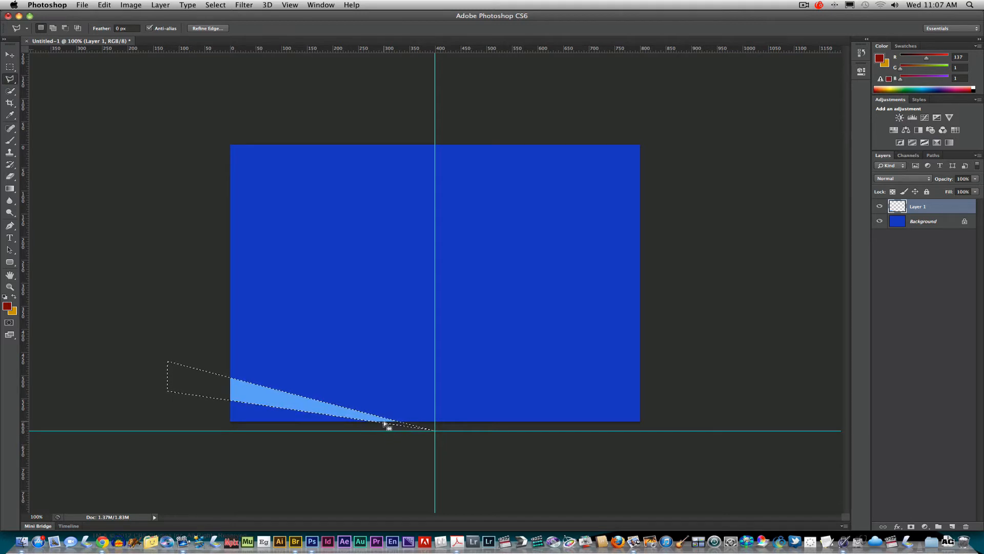
key(super+d)
- Add a second light blue ray above the first, from the guide intersection past the left edge, and deselect it
click(435, 430)
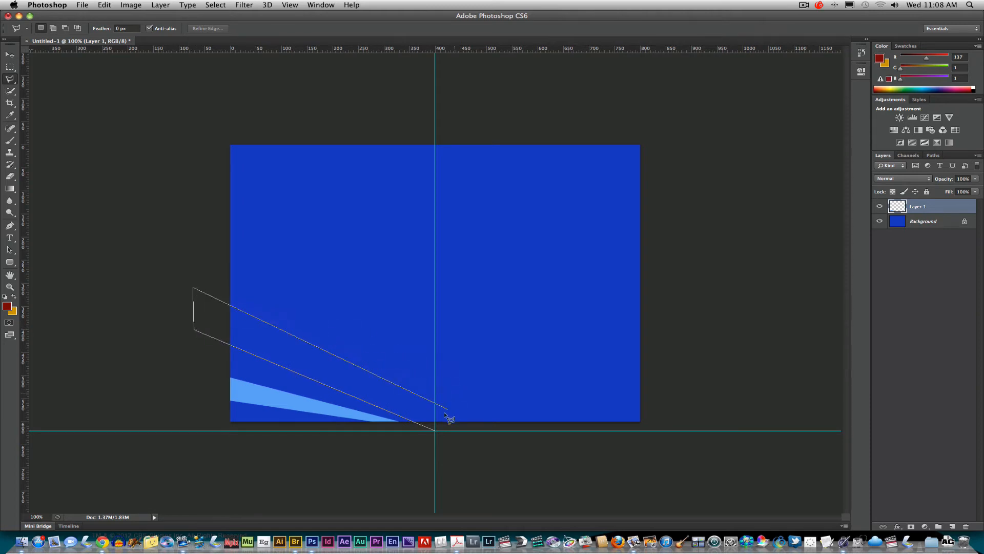
click(435, 432)
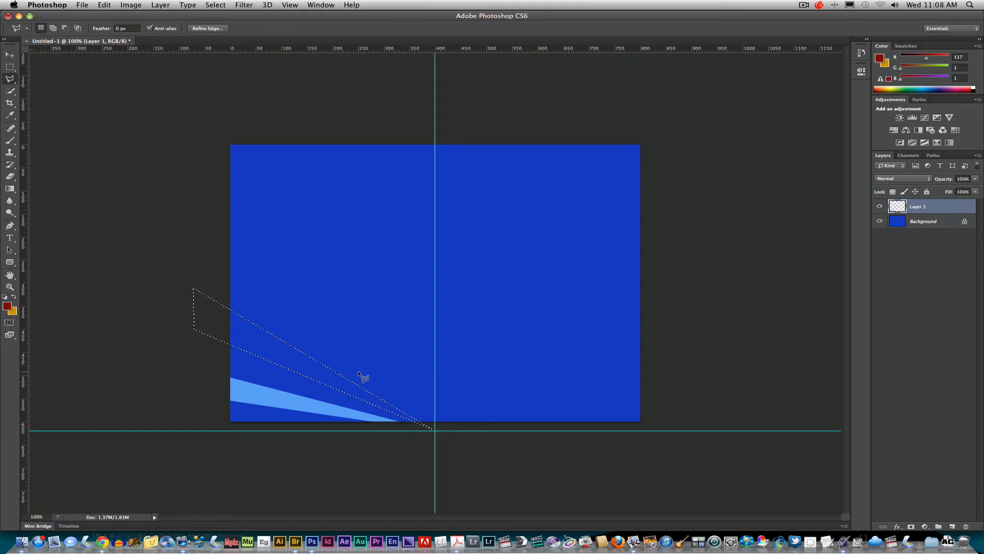
key(shift+BackSpace)
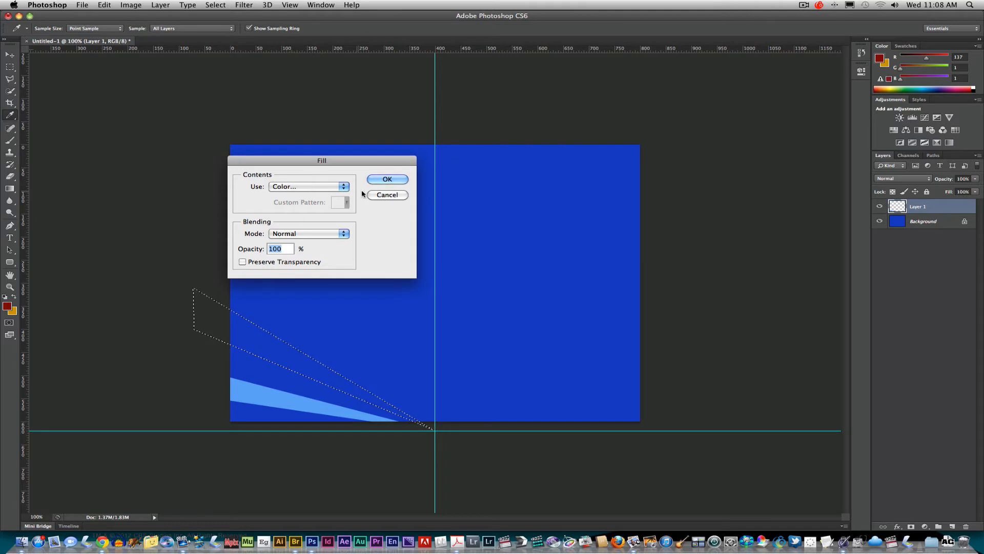
click(388, 180)
key(l)
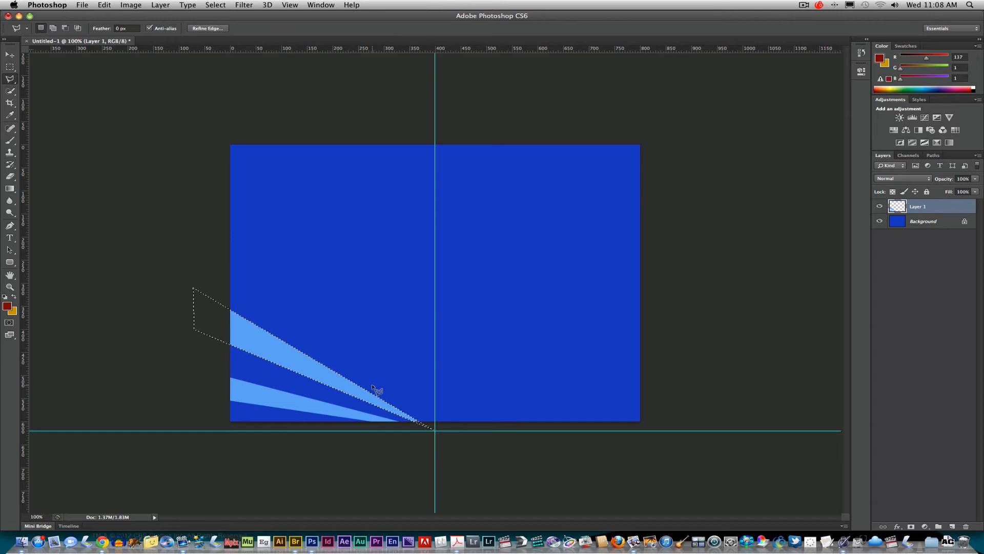
key(super+d)
- Add a third light blue ray from the guide intersection, crossing the canvas's left edge at about 200 to 300 px down, and deselect it
click(435, 430)
click(212, 272)
click(212, 222)
click(436, 432)
key(shift+F5)
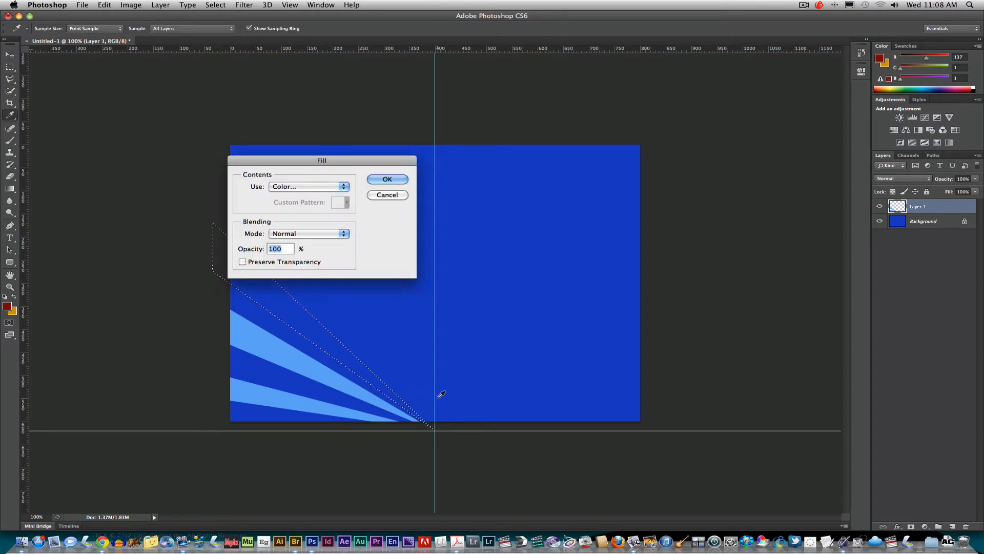
key(Return)
key(super+d)
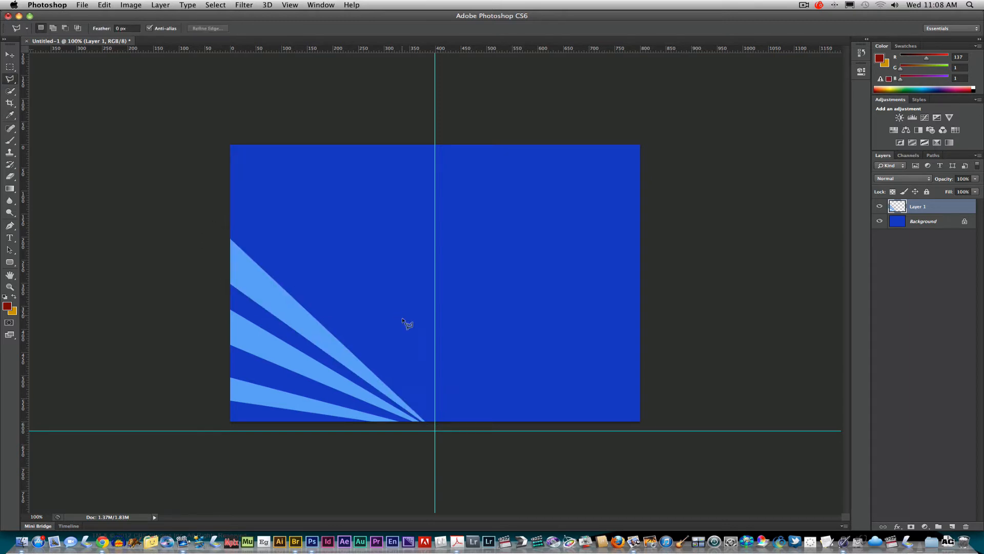
- Add a fourth light blue ray from the guide intersection, crossing the left edge just below the canvas's upper-left corner, and deselect it
click(435, 430)
click(199, 127)
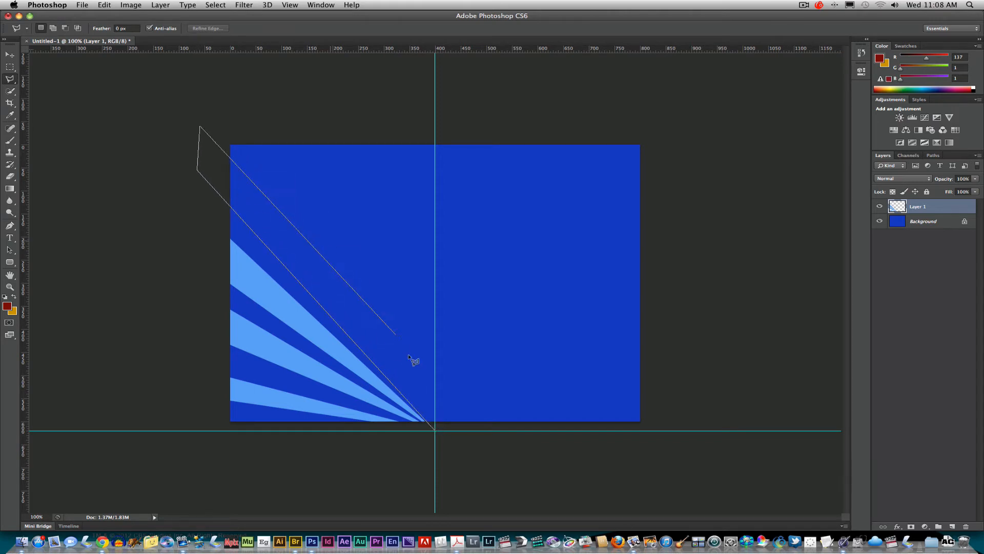
click(436, 429)
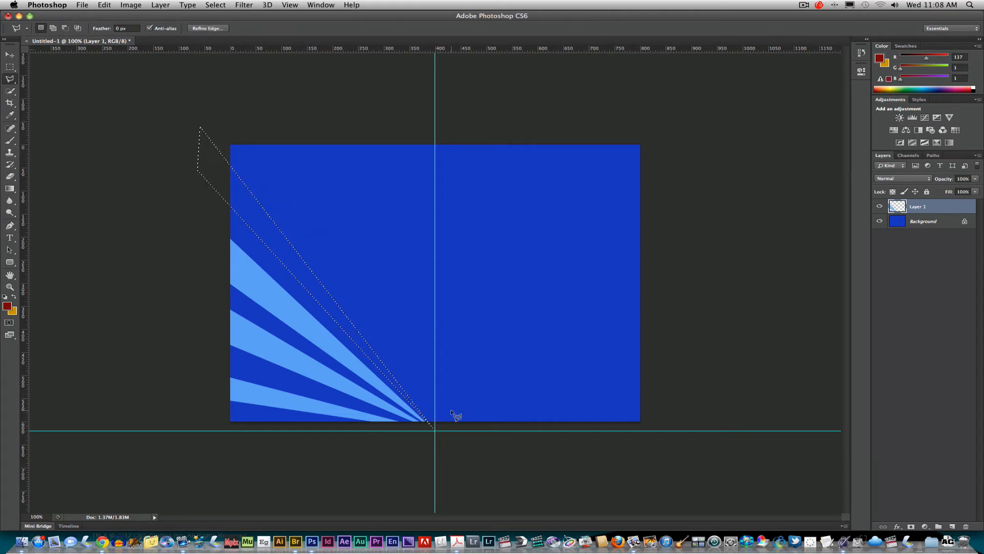
key(shift+BackSpace)
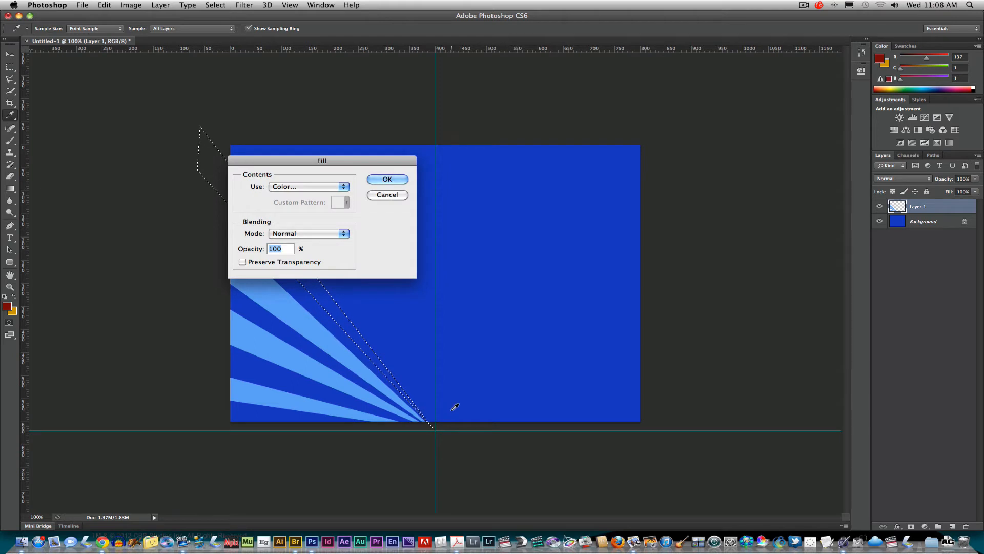
key(Return)
key(ctrl+d)
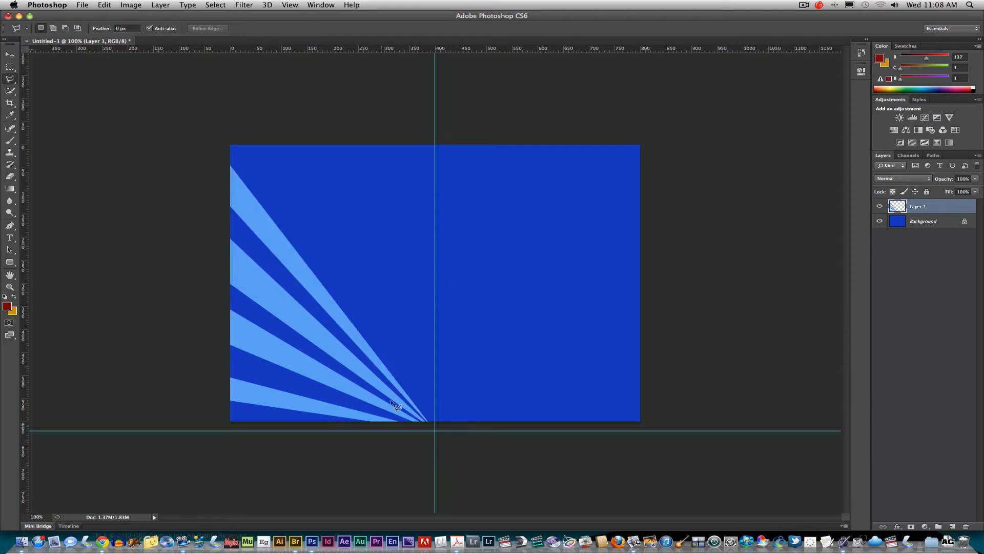
- Add a fifth light blue ray from the guide intersection, crossing the canvas's top edge at about 60 to 160 px, and deselect it
click(434, 430)
click(241, 111)
click(296, 107)
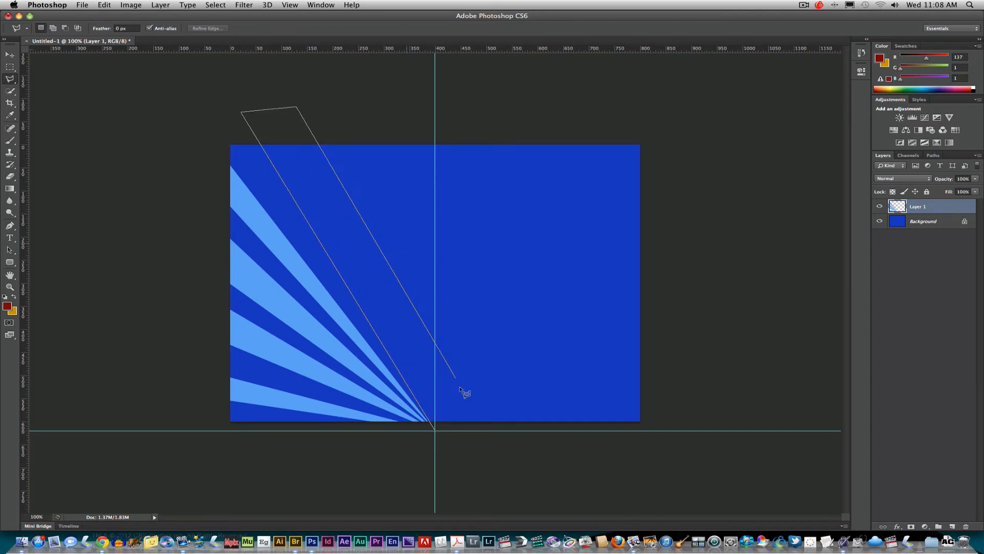
click(439, 434)
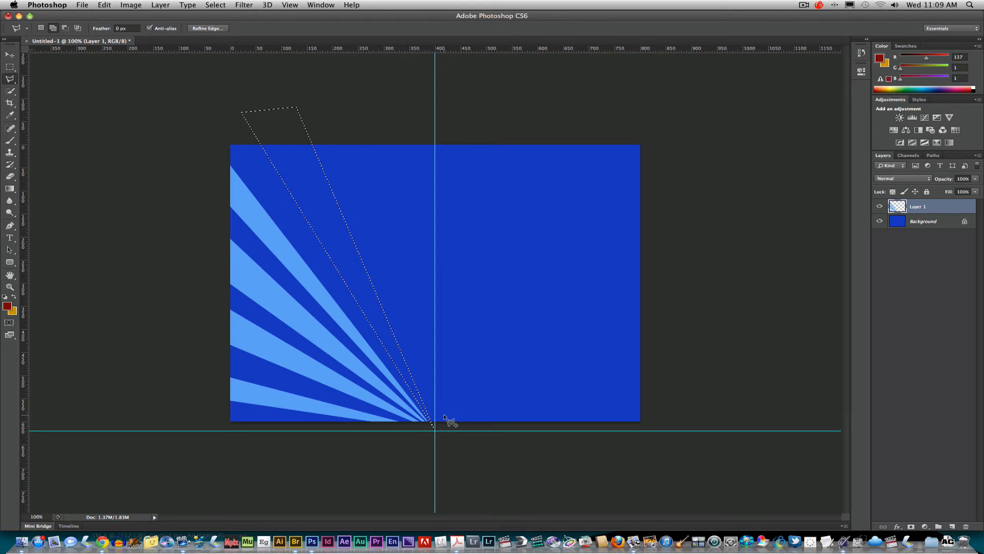
key(shift+BackSpace)
key(Return)
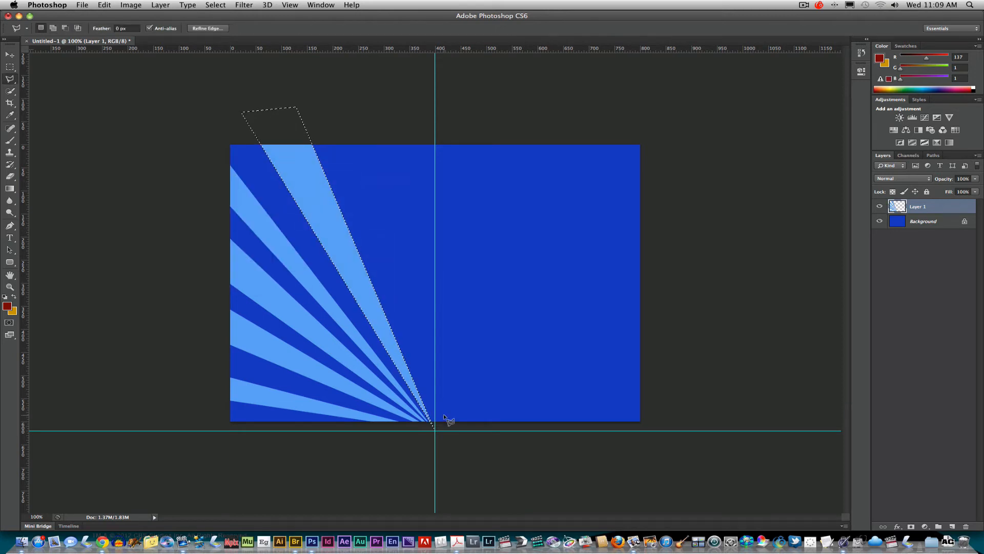
key(super+d)
- Add a sixth light blue ray from the guide intersection, crossing the top edge at about 230 to 340 px, and deselect it
click(435, 429)
click(339, 120)
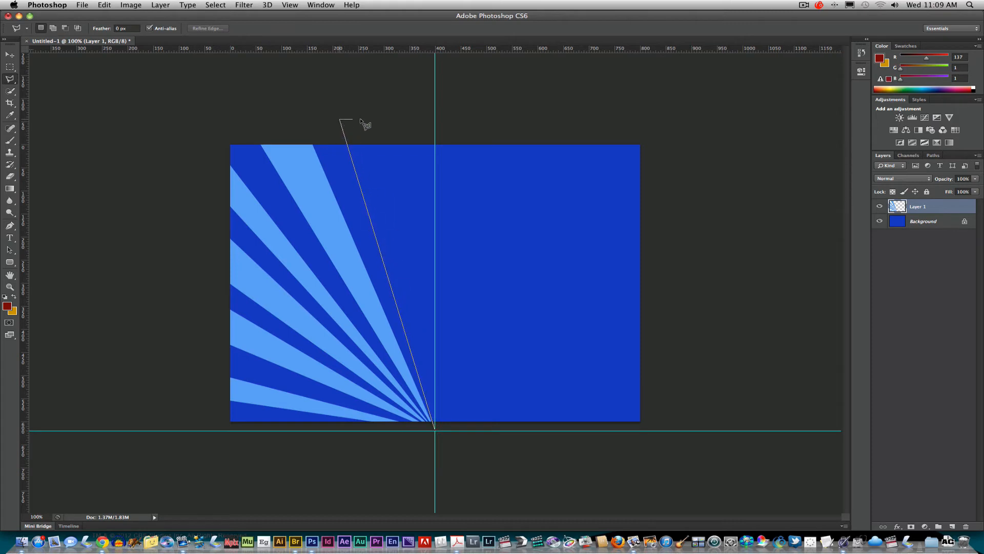
click(402, 121)
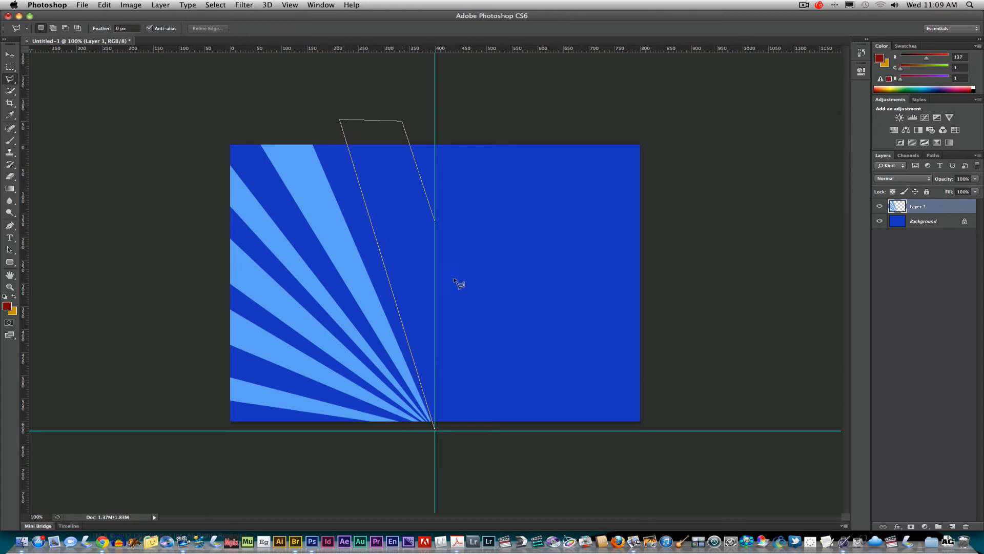
click(440, 431)
key(shift+BackSpace)
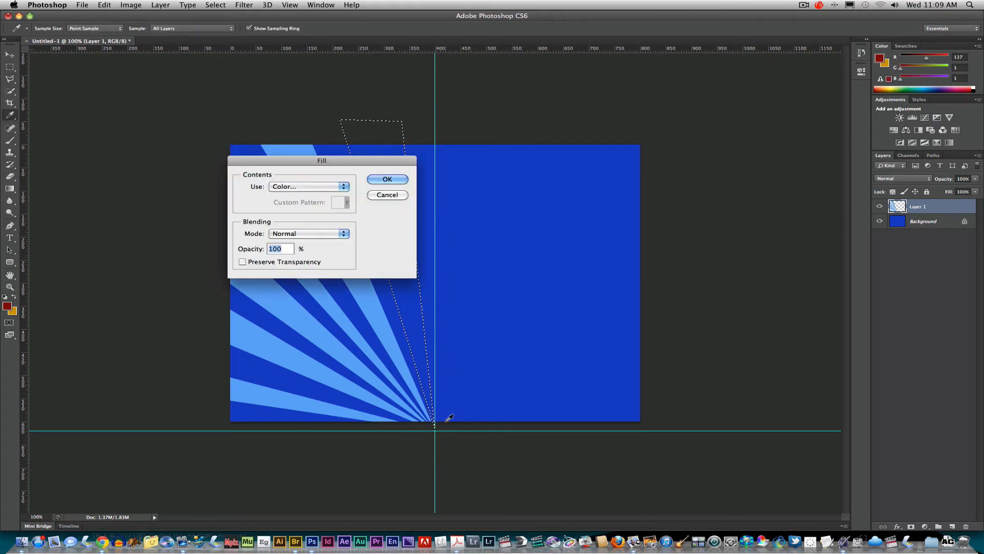
key(Return)
key(super+d)
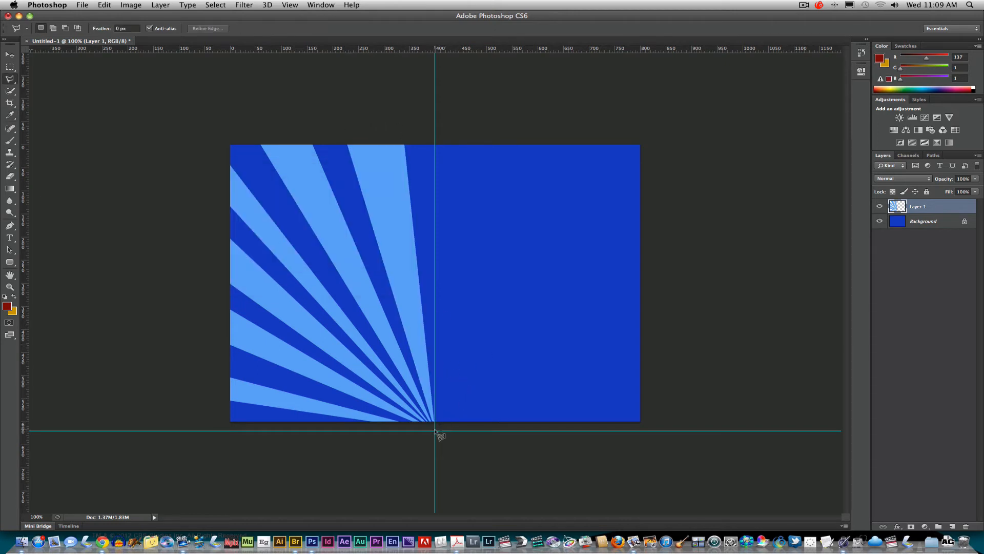
- Add a seventh light blue ray just right of the vertical guide, crossing the top edge at about 460 to 560 px, and deselect it
click(435, 430)
click(467, 122)
click(523, 121)
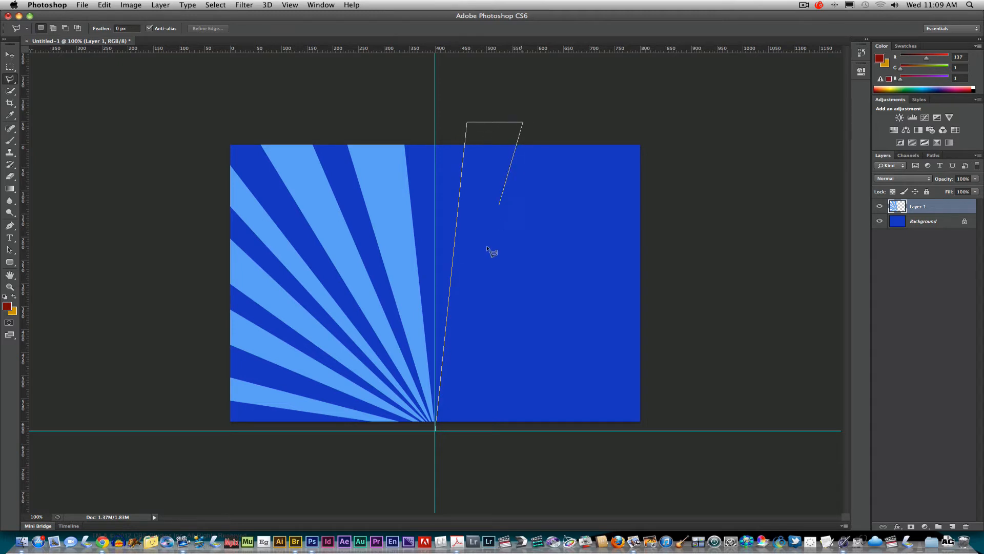
click(436, 424)
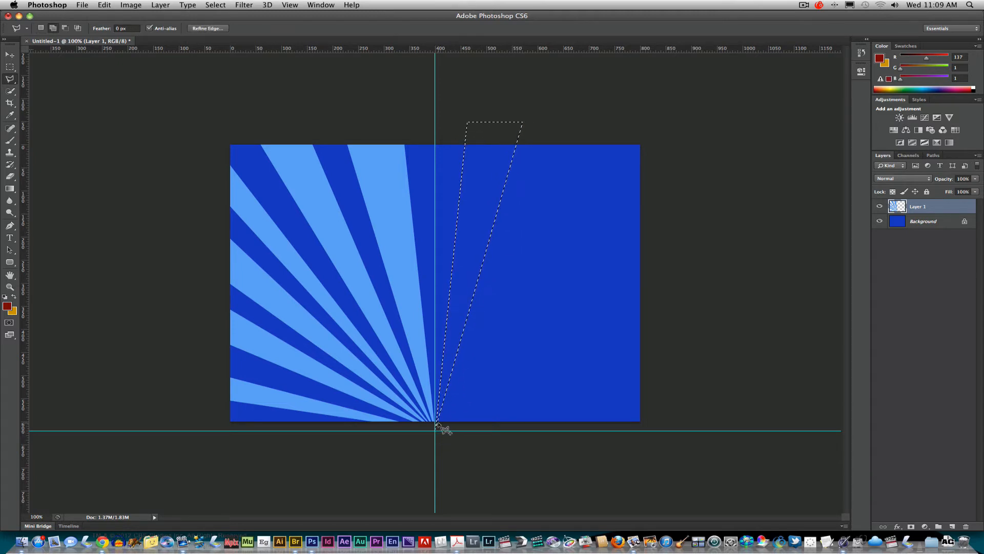
key(shift+BackSpace)
key(Return)
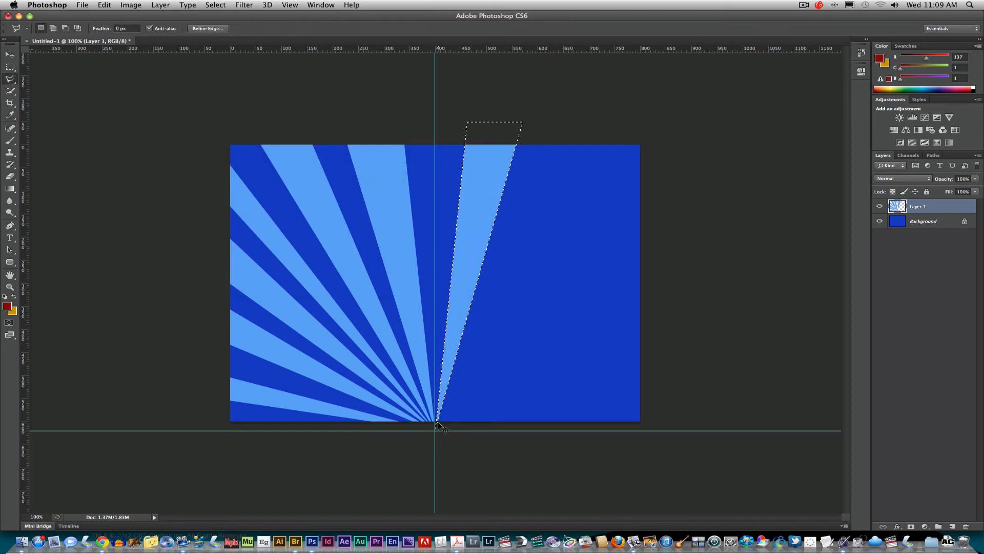
key(super+d)
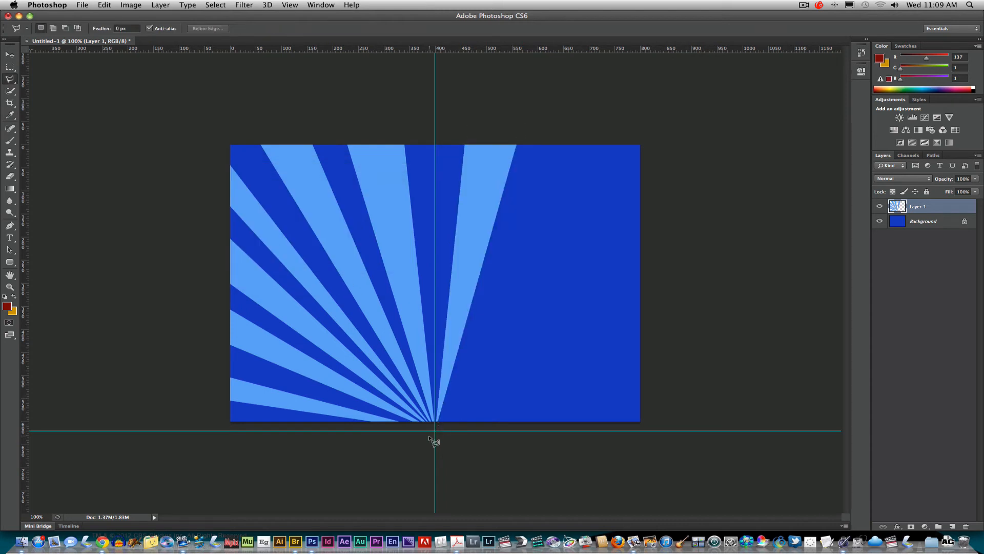
- Add an eighth light blue ray from the guide intersection, crossing the top edge at about 620 to 730 px
click(435, 430)
click(554, 126)
click(615, 127)
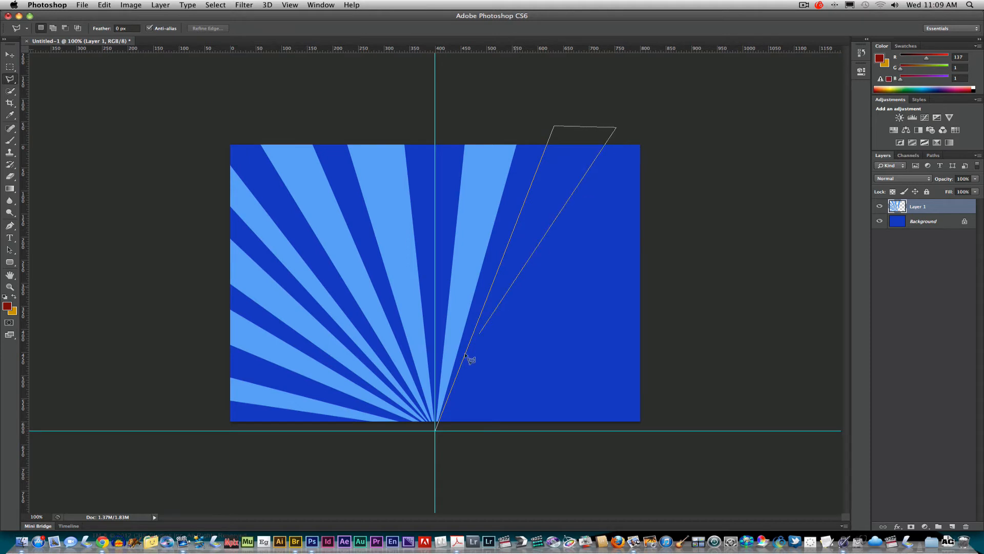
click(436, 430)
key(i)
key(shift+F5)
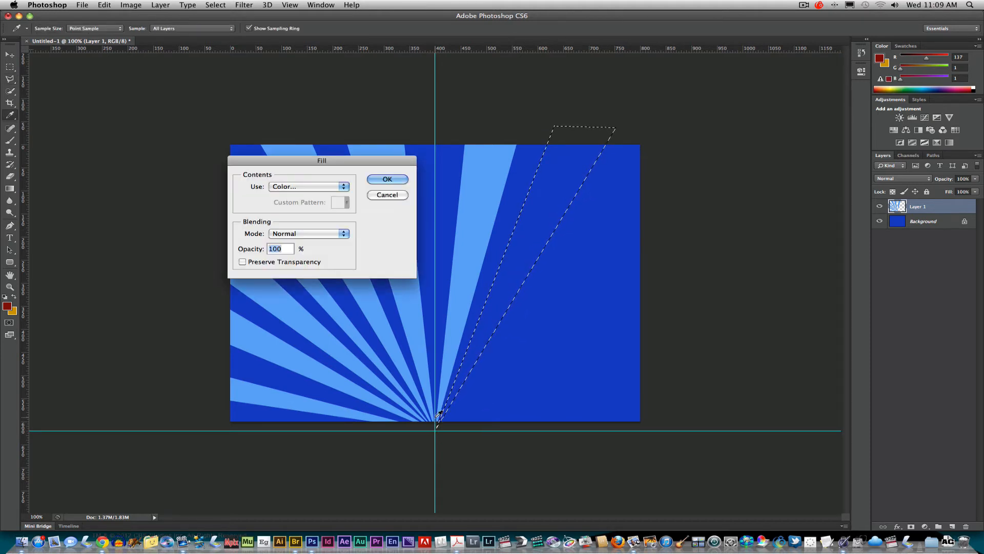
key(Return)
key(l)
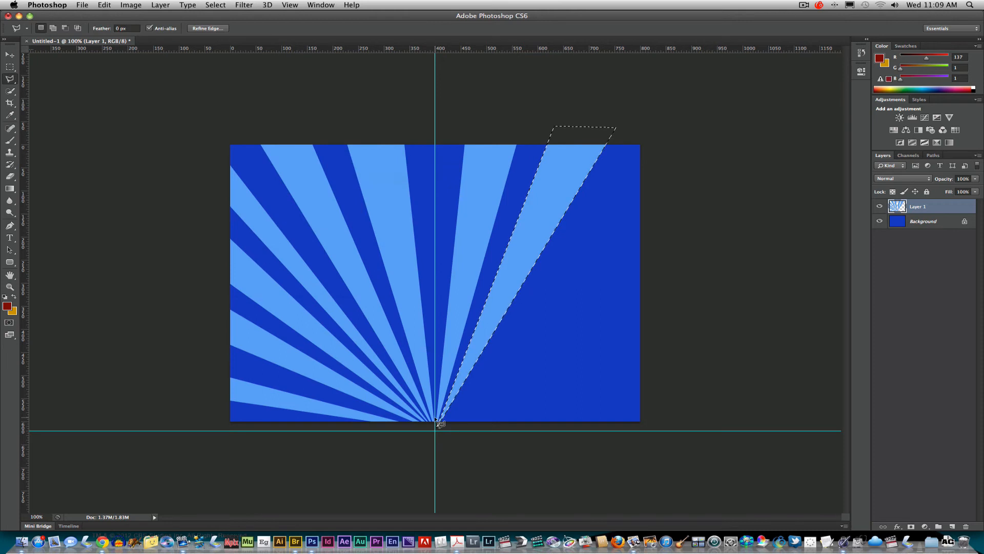
- Add a ninth light blue ray from the guide intersection, crossing the canvas's right edge at about 95 to 245 px, and deselect it
key(super+d)
click(435, 430)
click(677, 144)
click(729, 181)
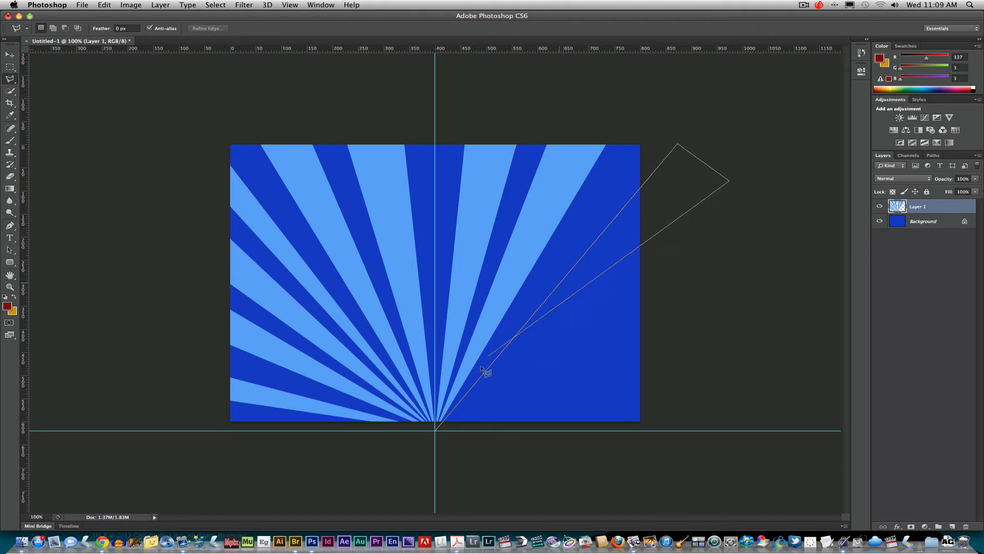
click(437, 431)
key(i)
key(shift+F5)
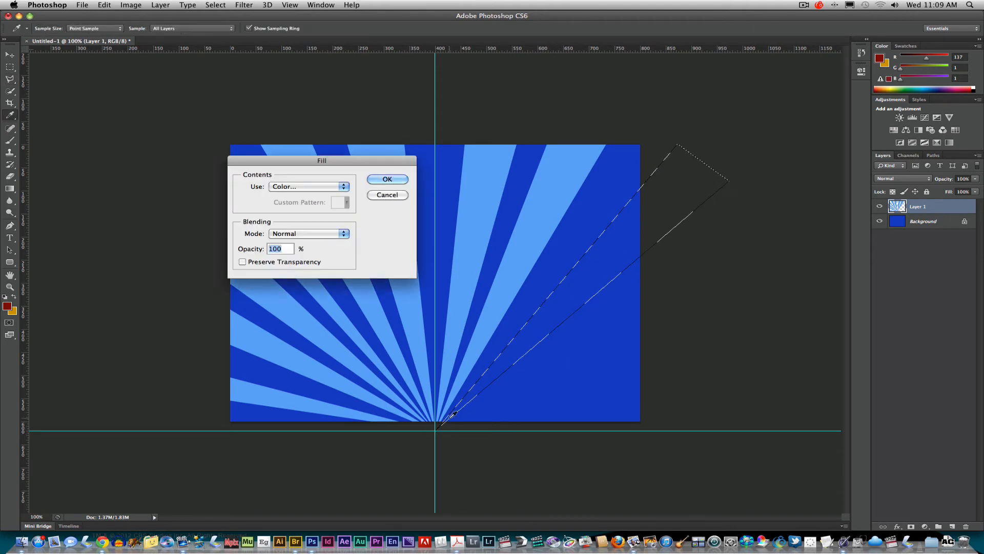
key(Return)
key(ctrl+d)
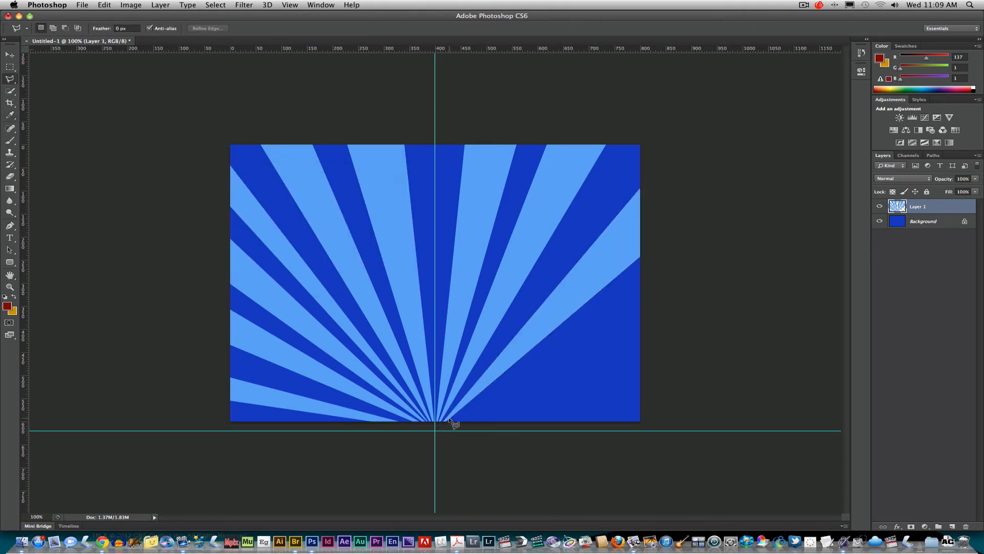
- Add a tenth light blue ray from the guide intersection, crossing the right edge at about 320 to 415 px, and deselect it
click(435, 431)
click(711, 302)
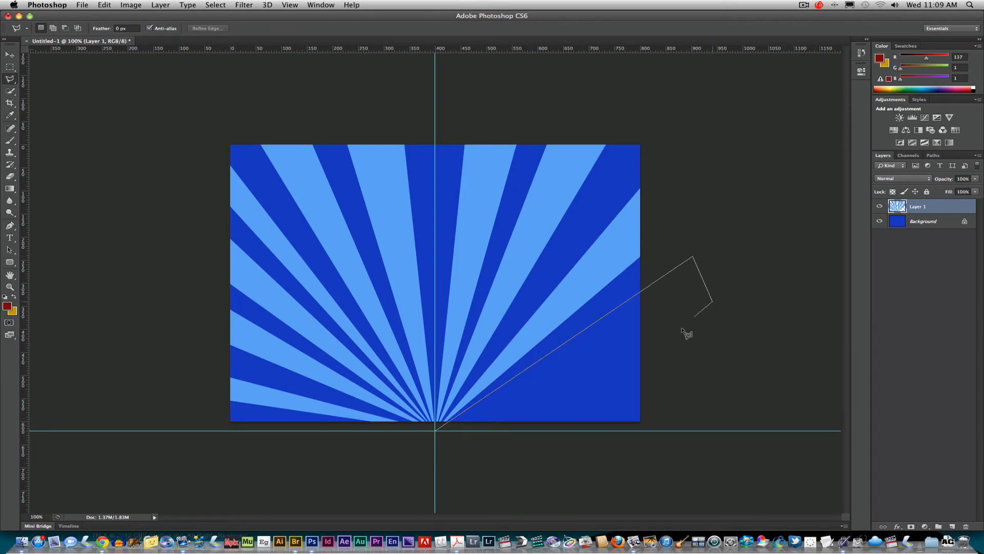
click(436, 433)
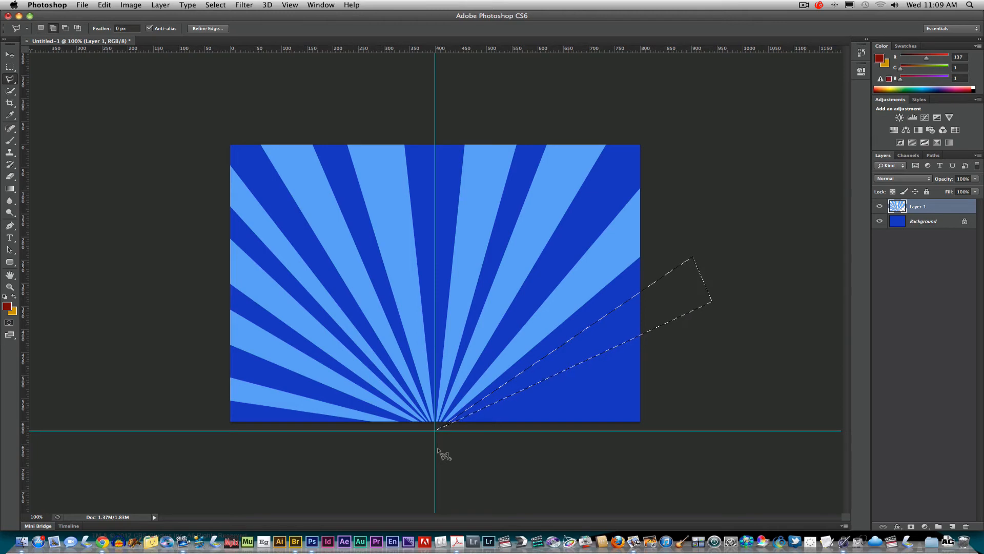
key(shift+F5)
key(Return)
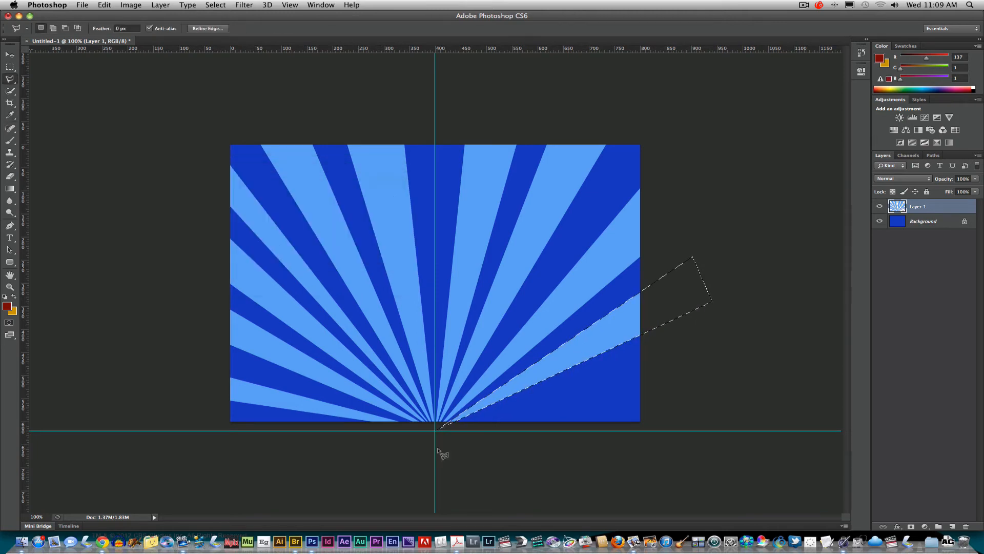
key(super+d)
click(435, 431)
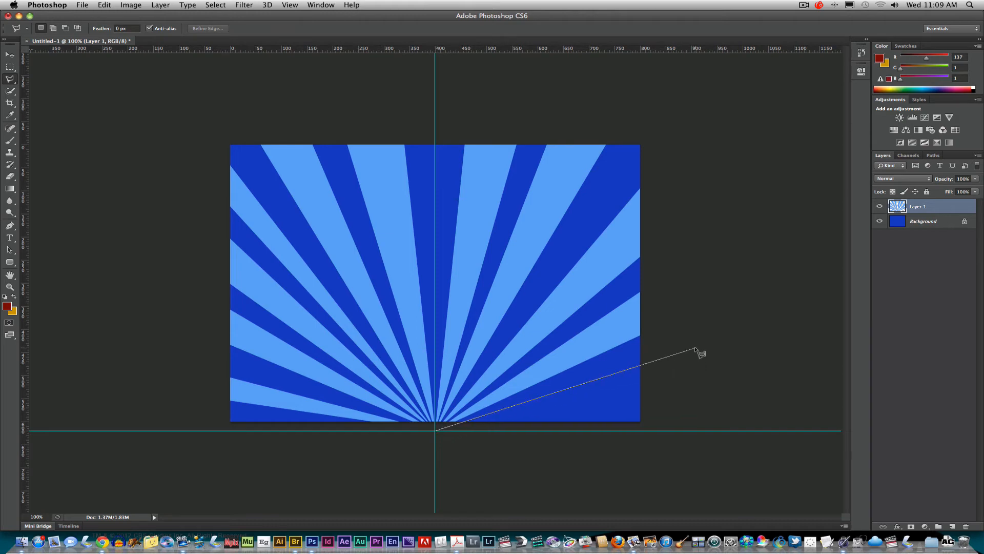
click(695, 349)
click(711, 404)
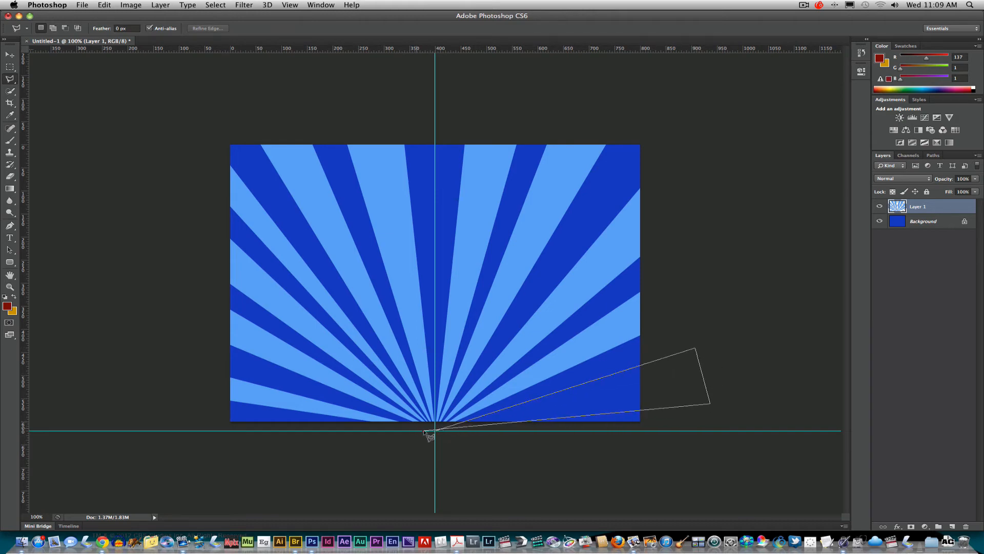
click(435, 431)
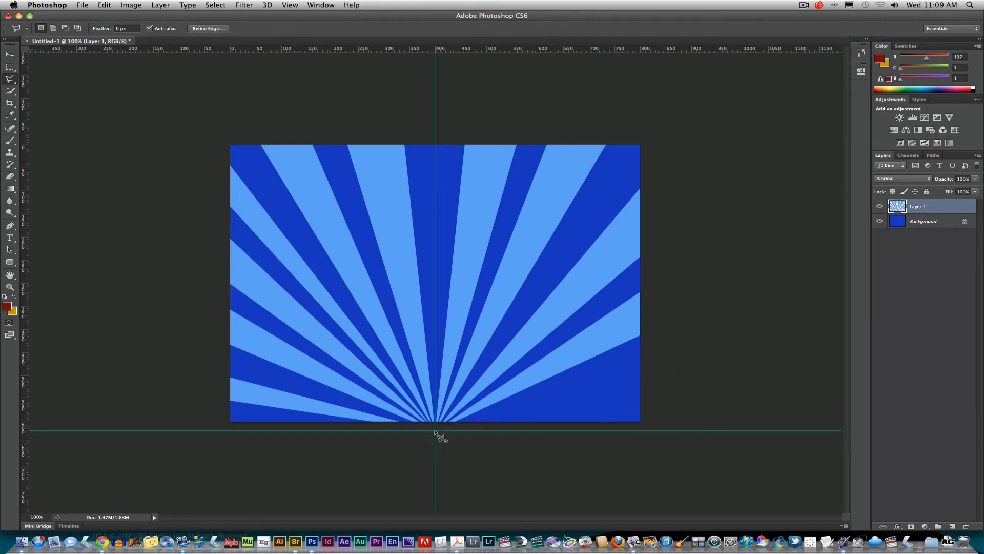
key(super+d)
- Add an eleventh light blue ray from the guide intersection, crossing the right edge at about 450 to 545 px, and deselect it
click(435, 431)
click(670, 340)
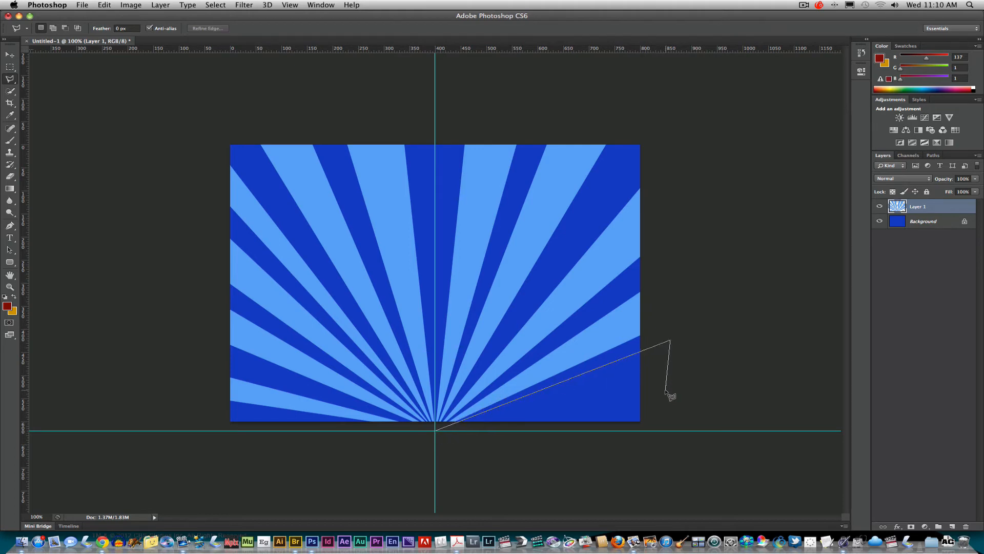
click(665, 391)
click(435, 432)
key(shift+BackSpace)
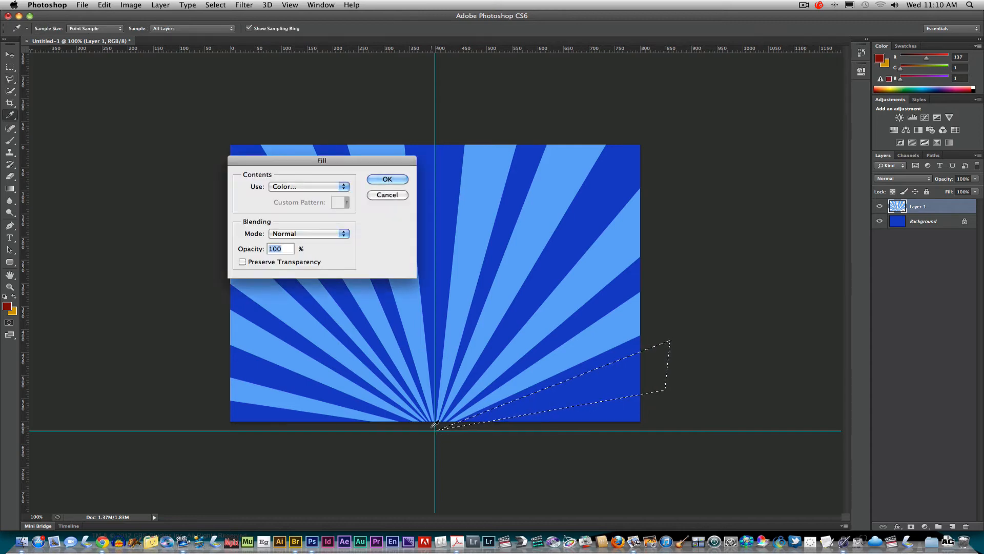
key(Return)
key(super+d)
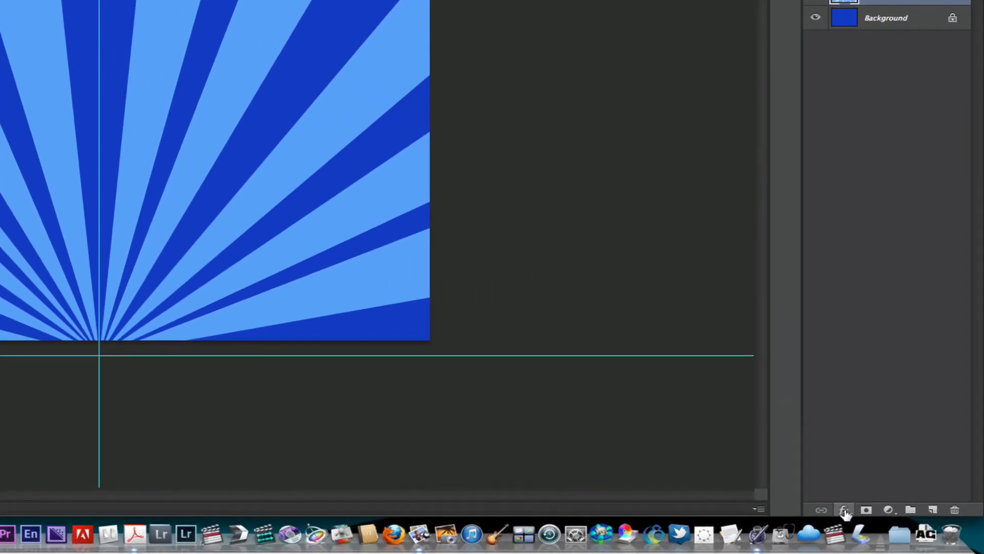
- Add an Outer Glow to the rays layer with a spread of 6% and a size of 13 px
click(844, 510)
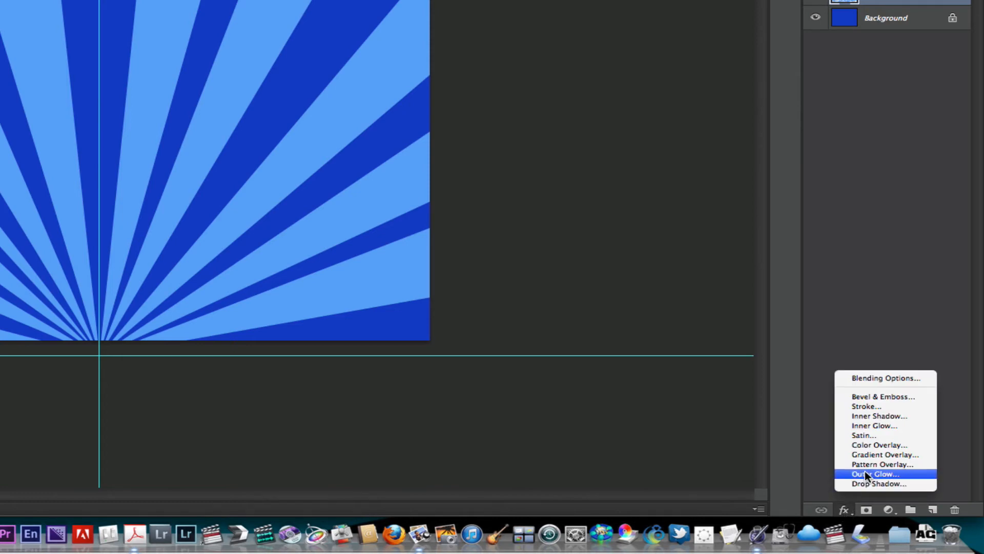
click(879, 474)
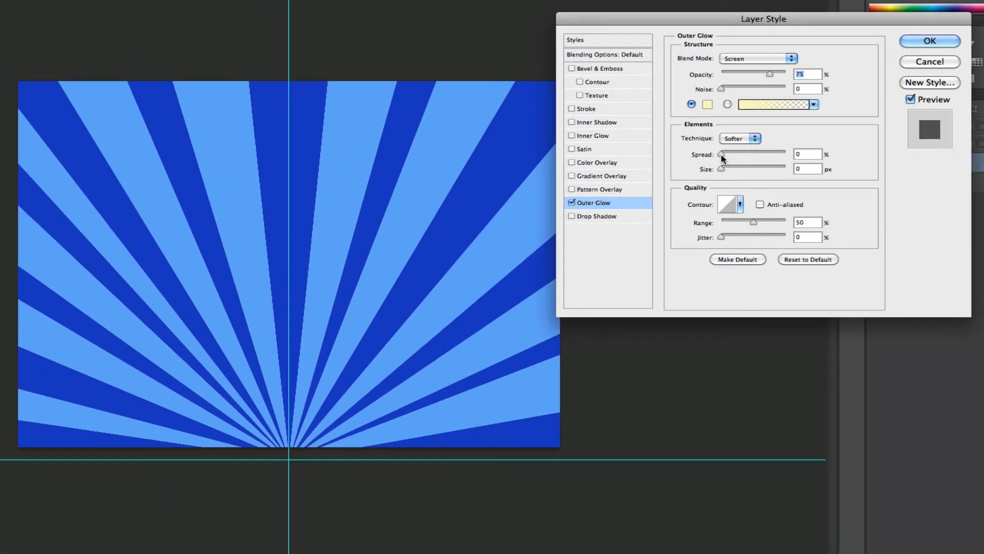
drag(721, 155, 728, 167)
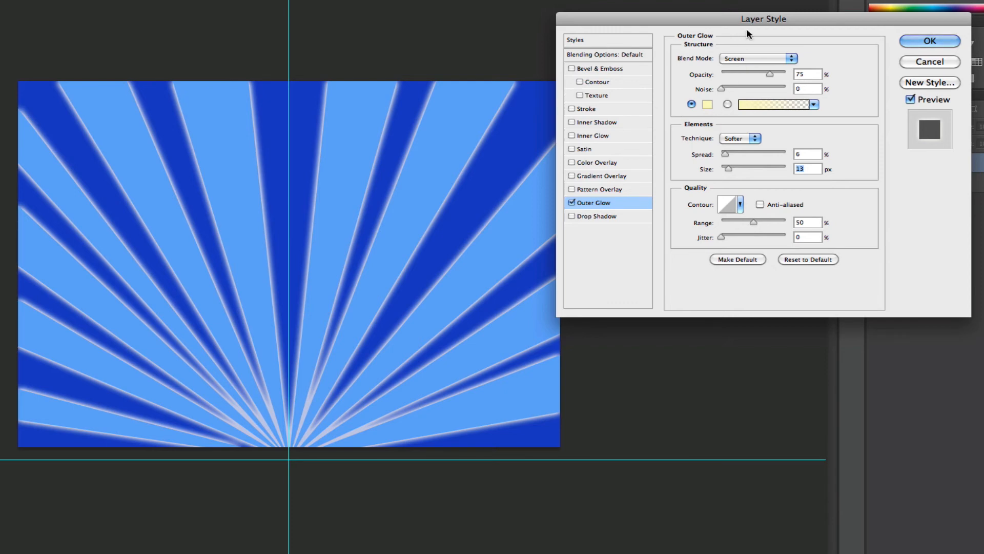
drag(749, 18, 699, 14)
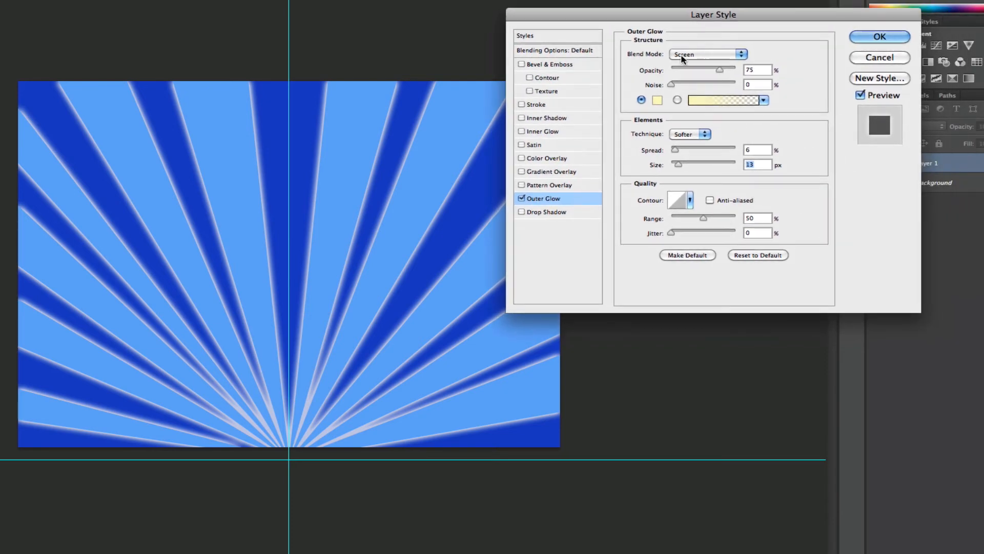
- Enable an Inner Glow on the rays layer and set its color to dark gray #3e3e3b
click(522, 132)
click(677, 100)
click(589, 130)
click(656, 101)
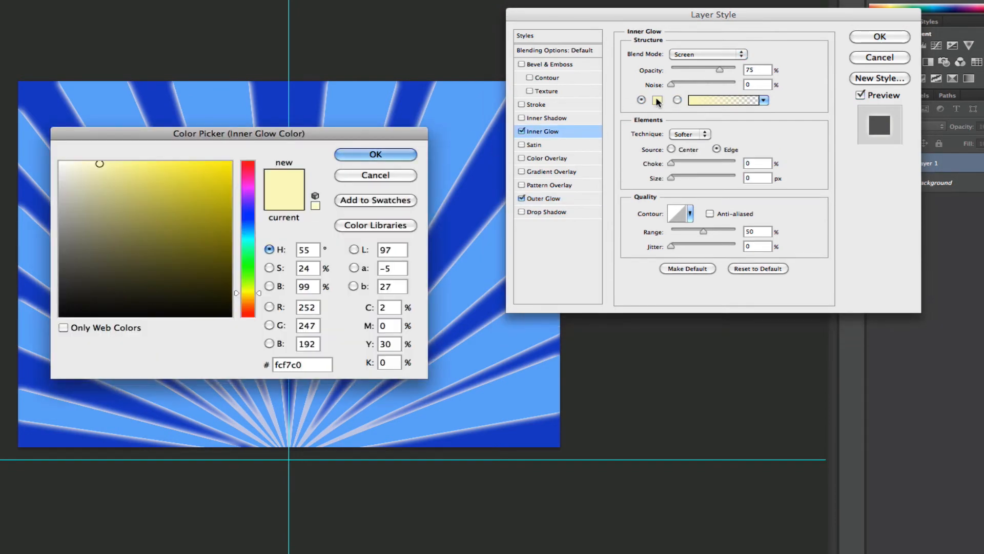
click(67, 278)
drag(67, 278, 68, 279)
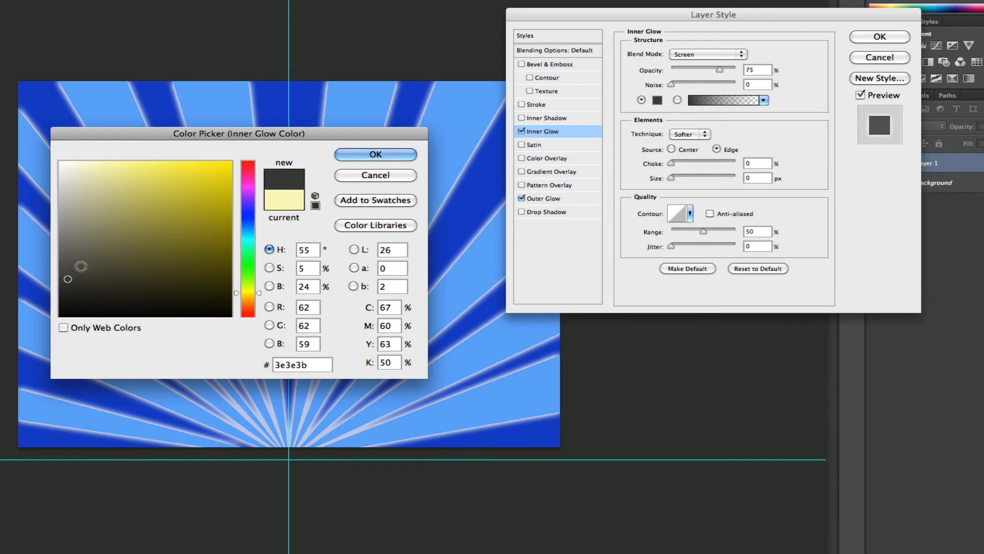
click(345, 154)
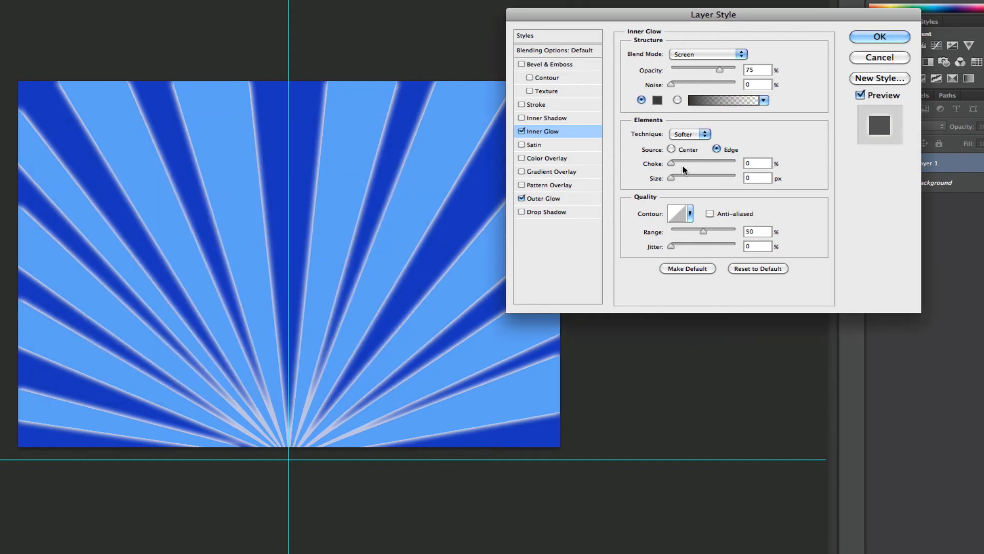
- Set the Inner Glow to Normal blend mode with a choke of 13% and a size of 18 px
drag(672, 179, 679, 177)
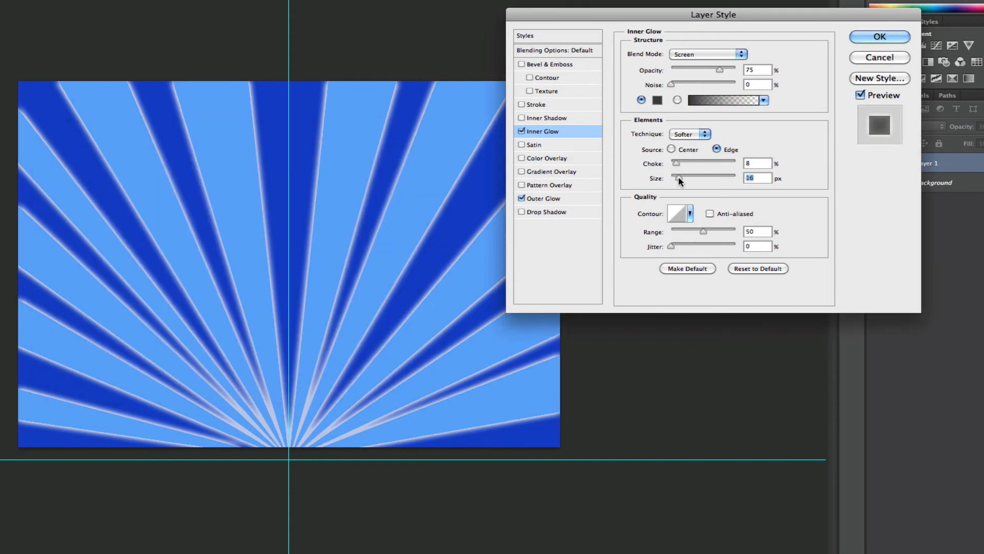
click(687, 55)
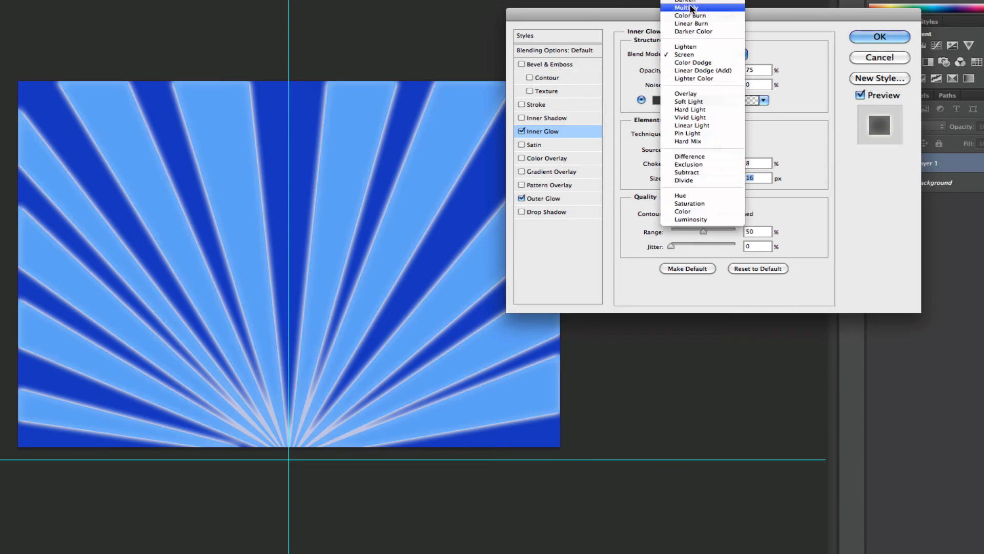
click(686, 9)
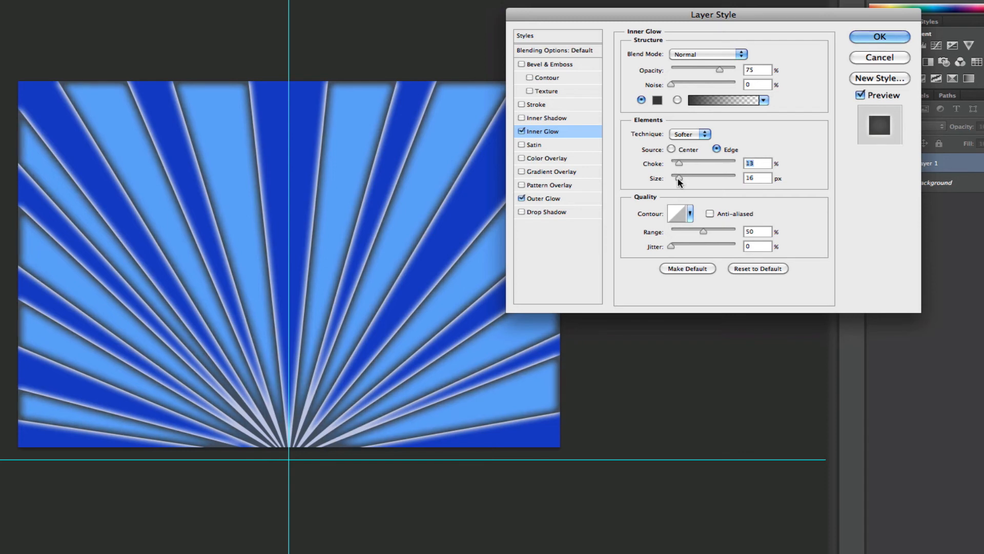
drag(679, 178, 680, 179)
drag(626, 16, 656, 20)
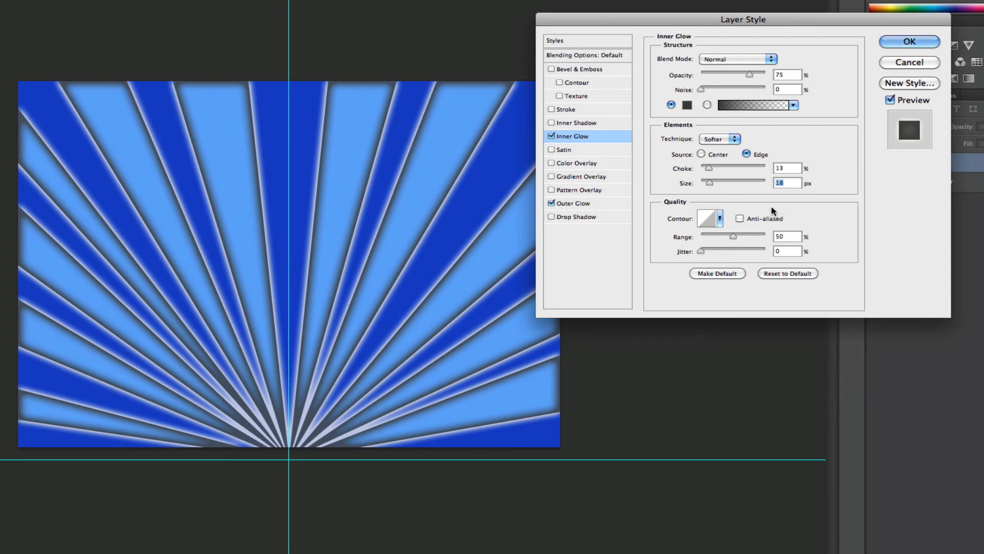
- Try the Bevel & Emboss and Stroke effects on the rays layer and switch both off
click(551, 69)
click(551, 68)
click(573, 111)
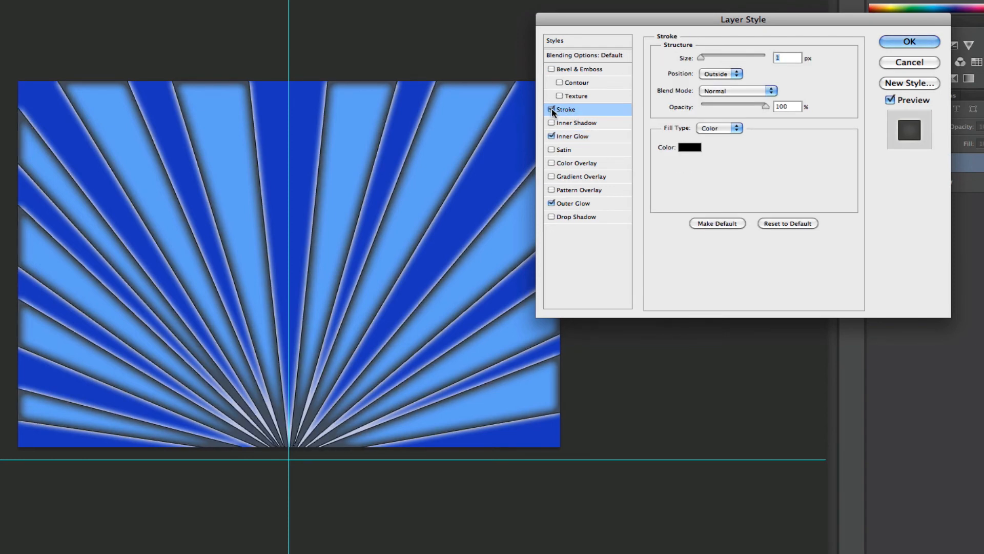
click(551, 110)
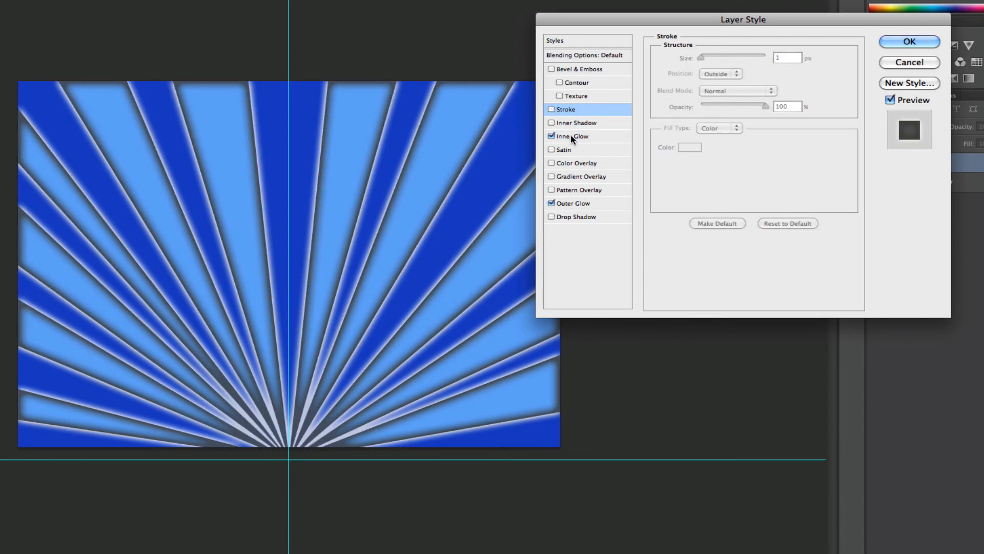
- Apply the Inner Glow and Outer Glow layer style to the rays layer
click(909, 42)
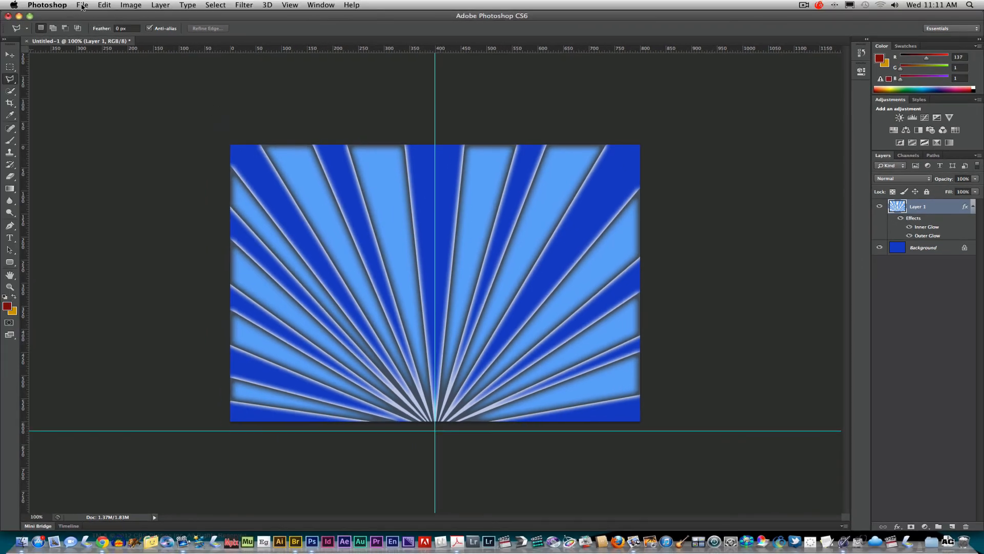
- Create a new 800 x 600 px document from the Web preset
click(82, 5)
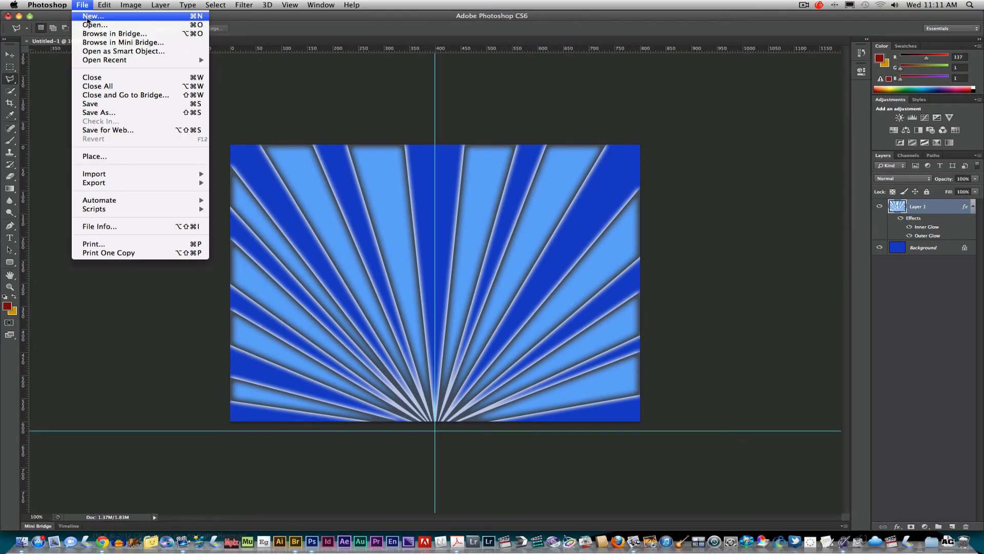
click(84, 14)
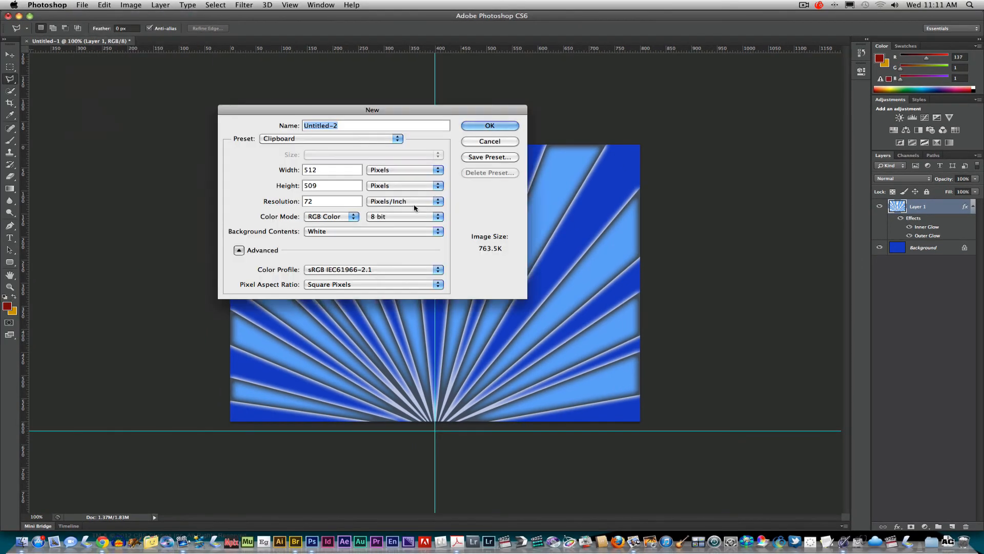
click(306, 139)
click(279, 193)
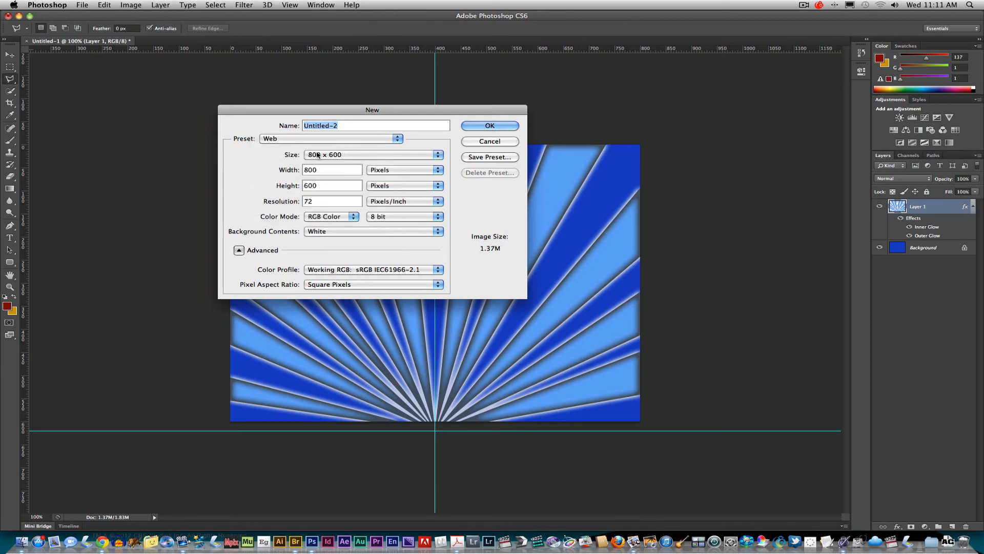
click(470, 127)
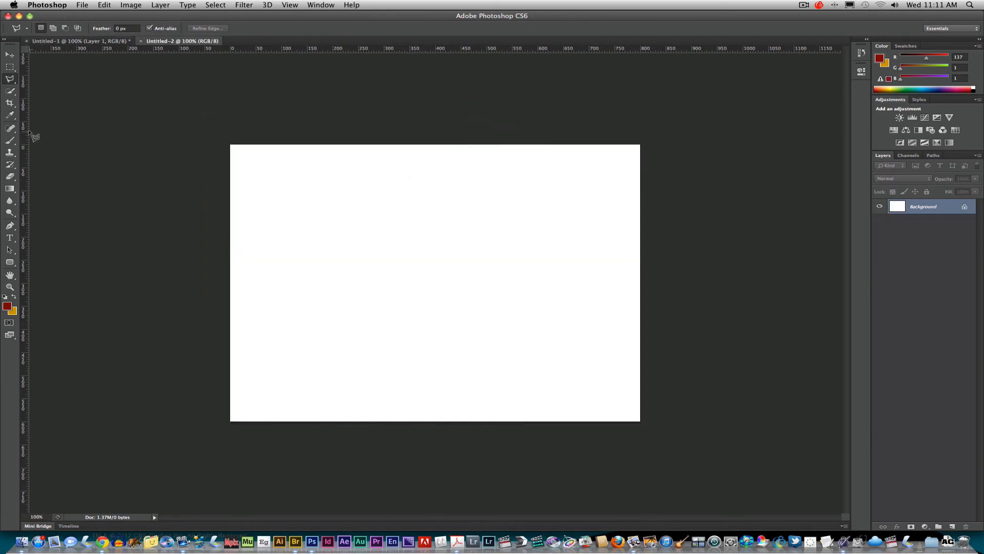
- Fill the Background layer with pure red, ff0000, at 100% opacity in Normal mode
click(105, 6)
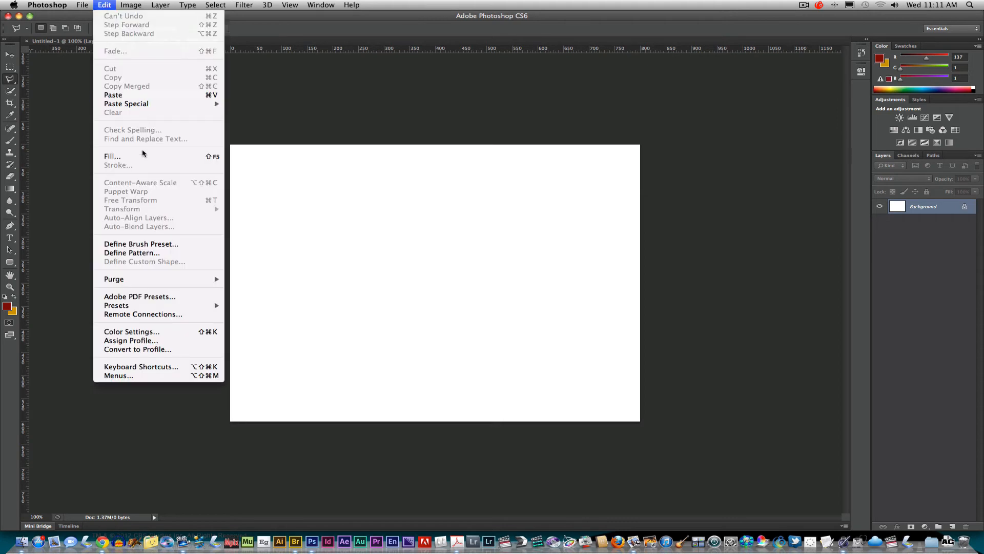
click(110, 155)
click(306, 192)
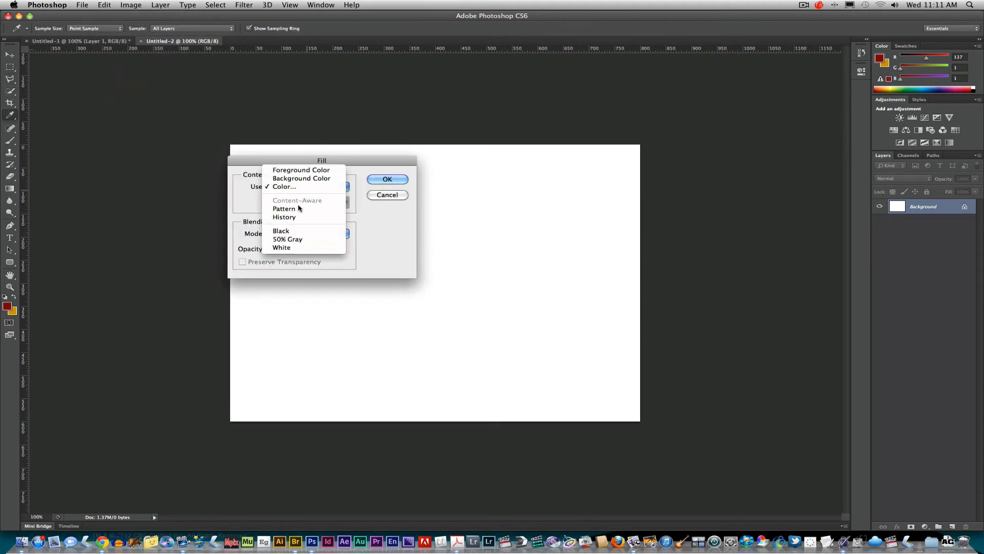
click(307, 189)
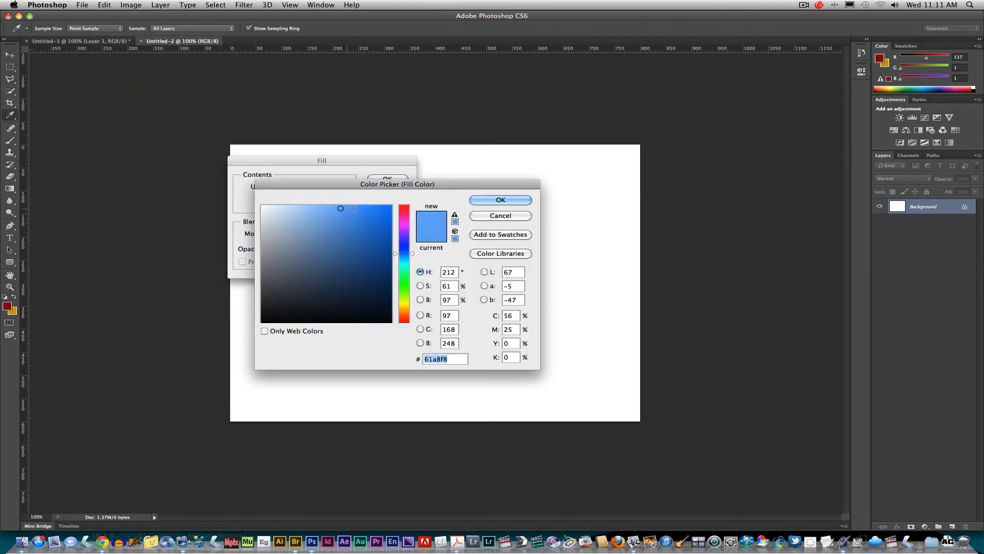
click(405, 311)
mouse_move(389, 226)
mouse_down()
mouse_move(389, 218)
mouse_move(390, 229)
mouse_up()
drag(411, 314, 412, 323)
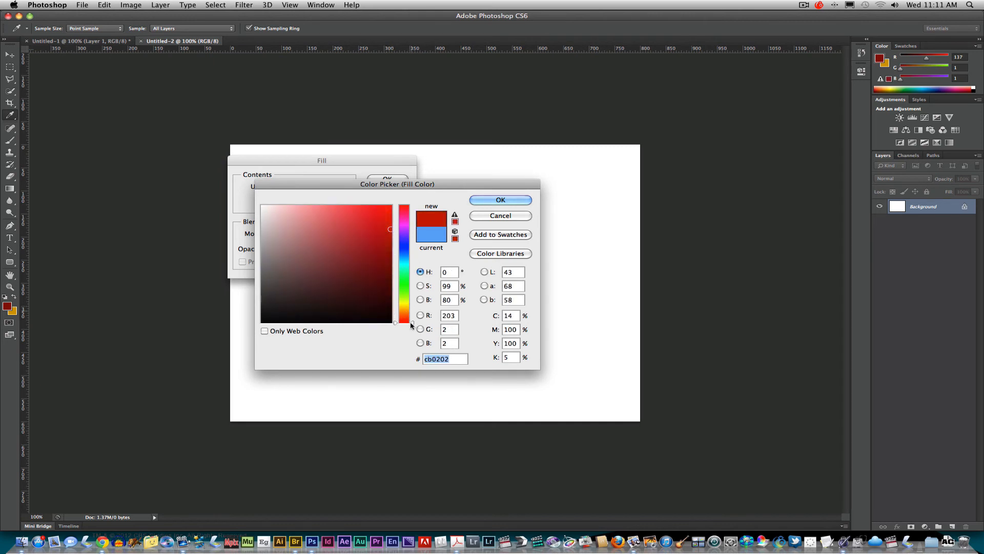
click(391, 205)
click(492, 205)
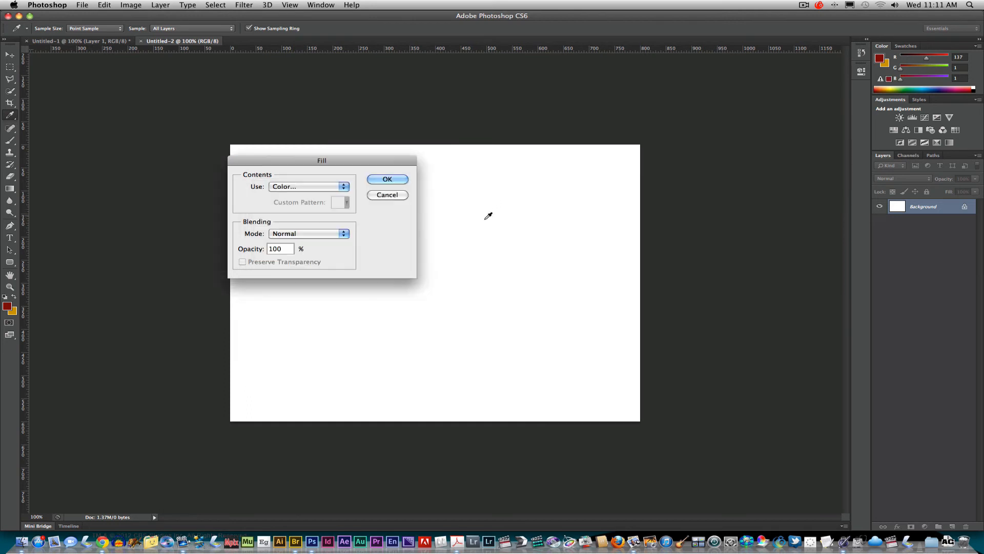
click(386, 180)
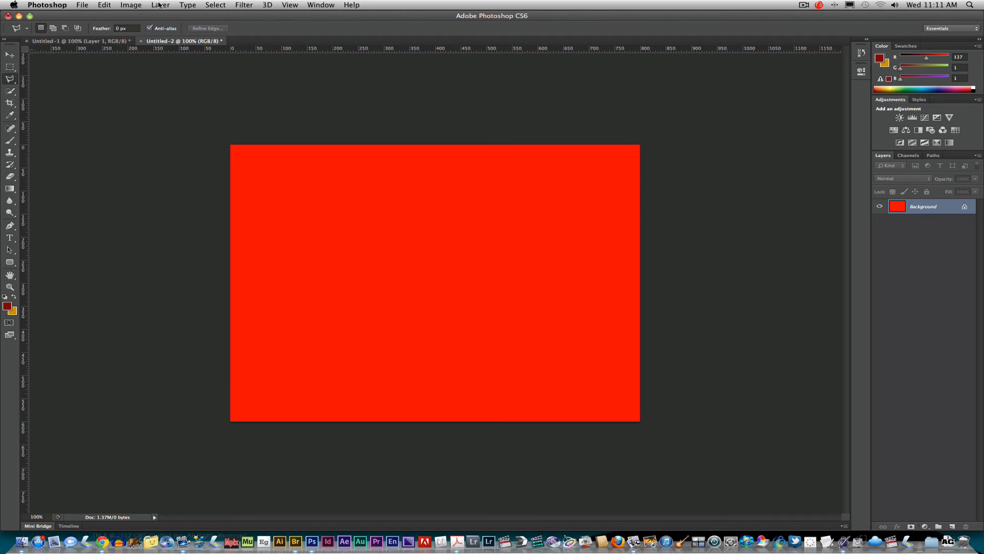
- Add a new layer above the red background with the default name and settings
click(159, 5)
mouse_move(249, 19)
click(294, 20)
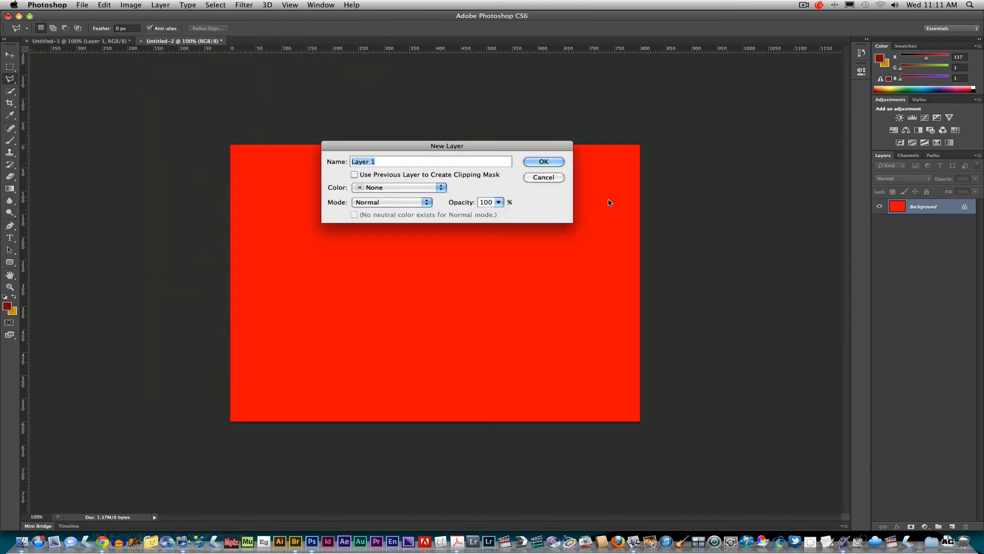
key(Return)
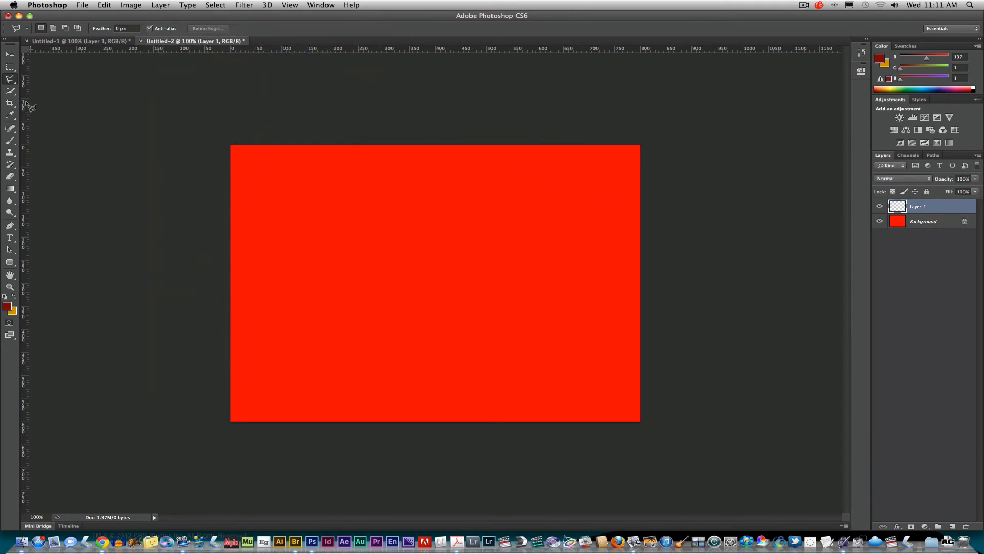
- Select a full-width band about 125 px tall along the canvas's lower edge with the Rectangular Marquee and fill it with orange e76404
click(9, 70)
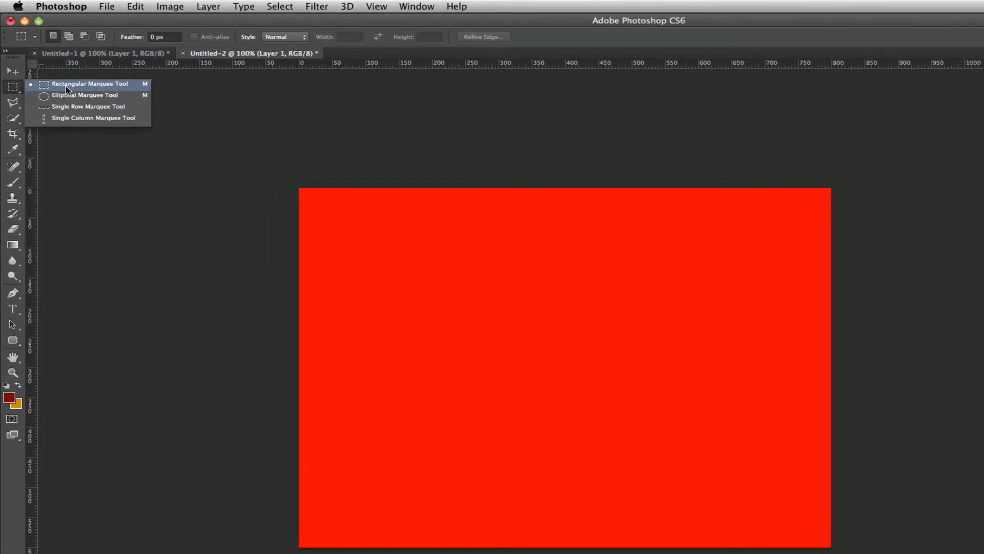
click(69, 85)
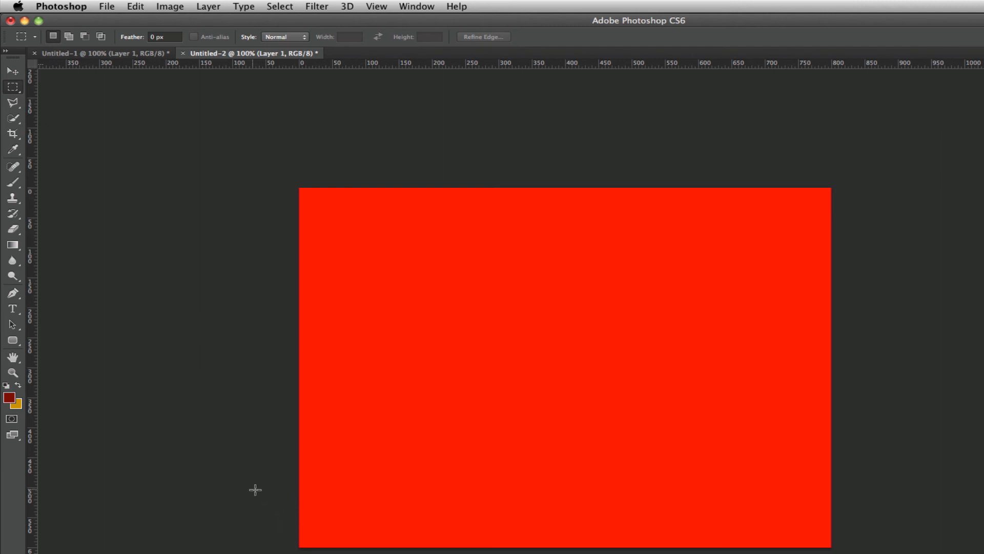
drag(238, 473, 833, 551)
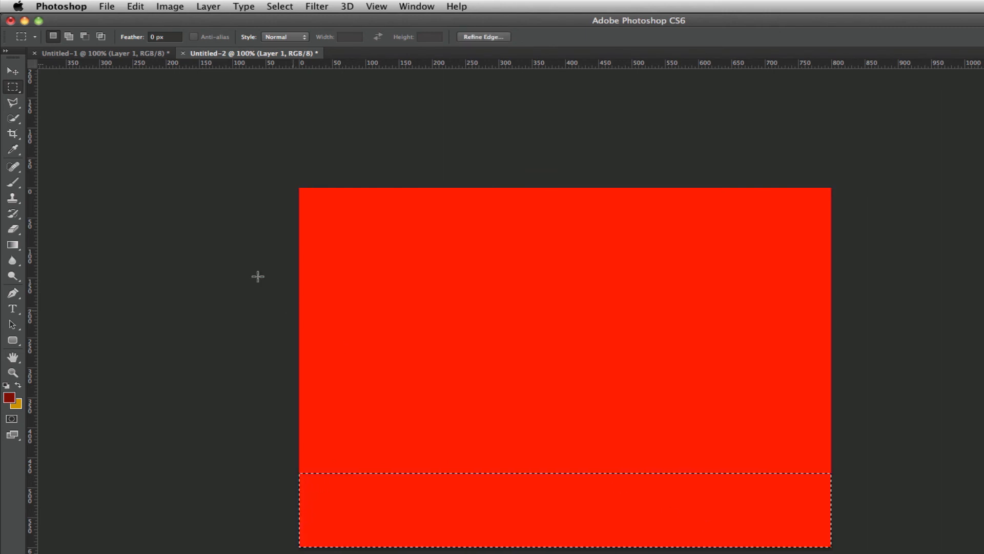
click(134, 7)
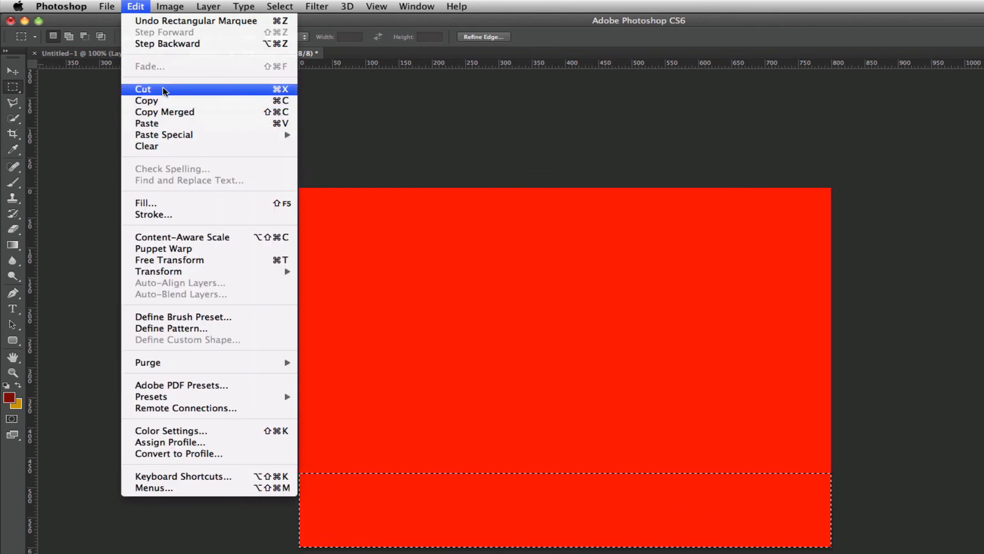
click(168, 203)
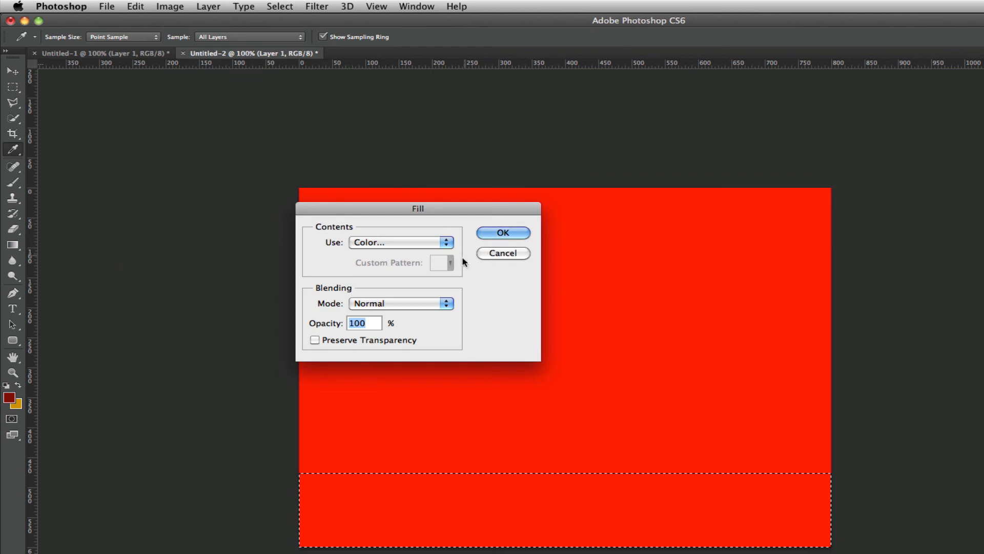
click(405, 244)
click(411, 246)
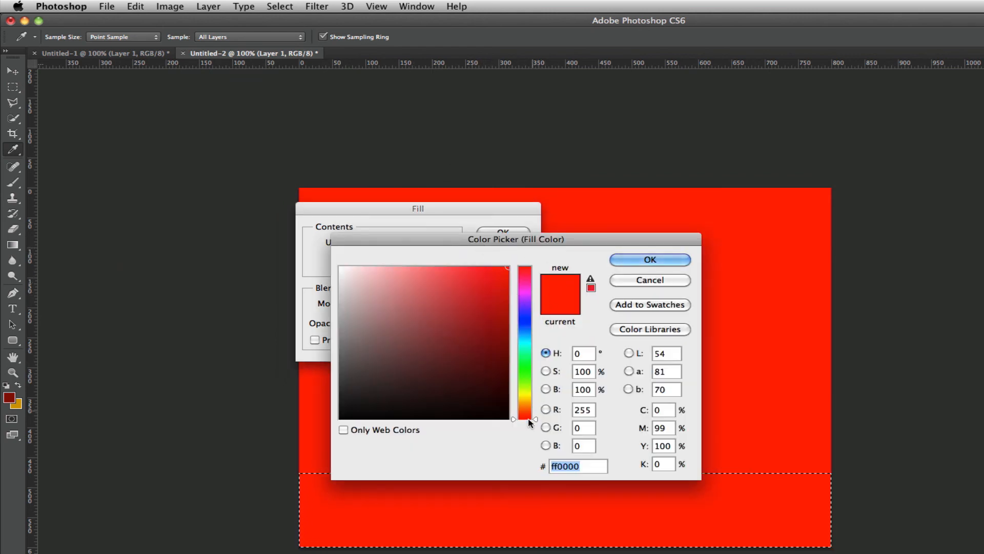
drag(536, 419, 537, 410)
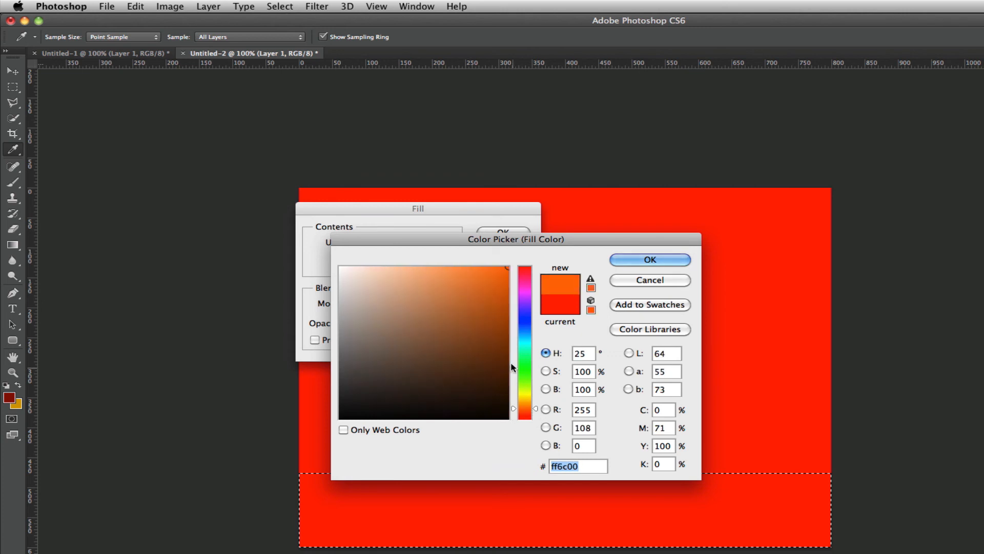
drag(502, 345, 506, 281)
click(659, 259)
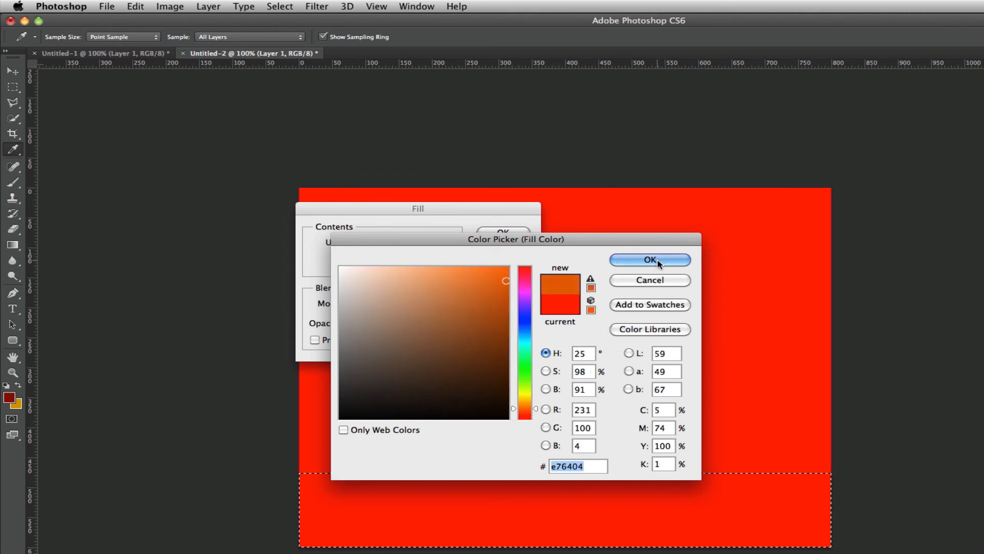
click(508, 231)
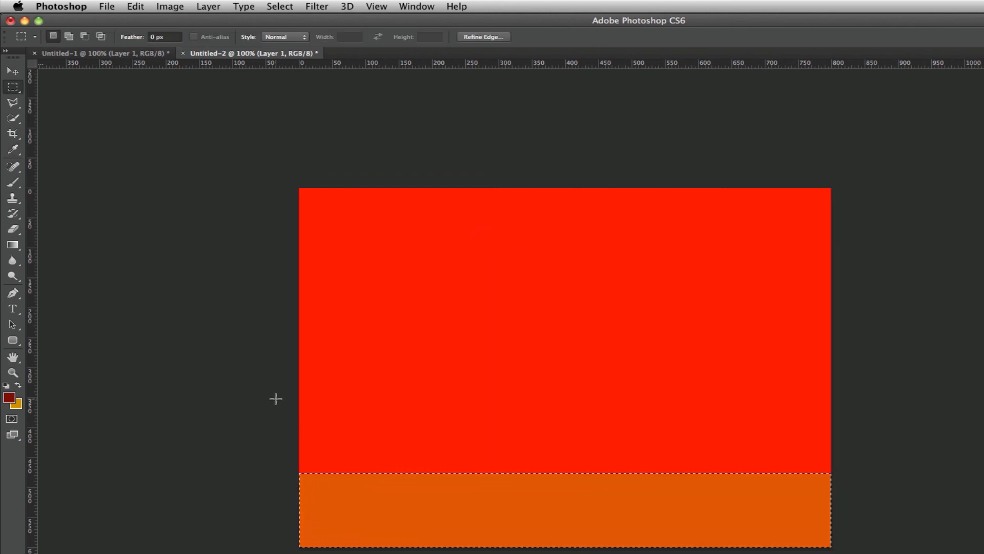
- Select a full-width band about 130 px tall directly above the orange one and fill it with yellow-orange e7b404
drag(275, 398, 849, 476)
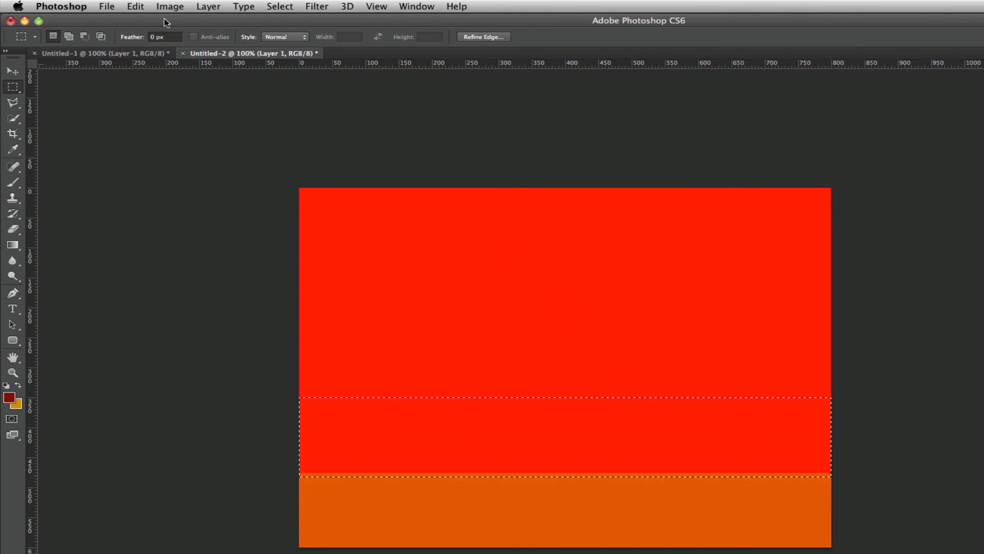
click(136, 8)
click(193, 204)
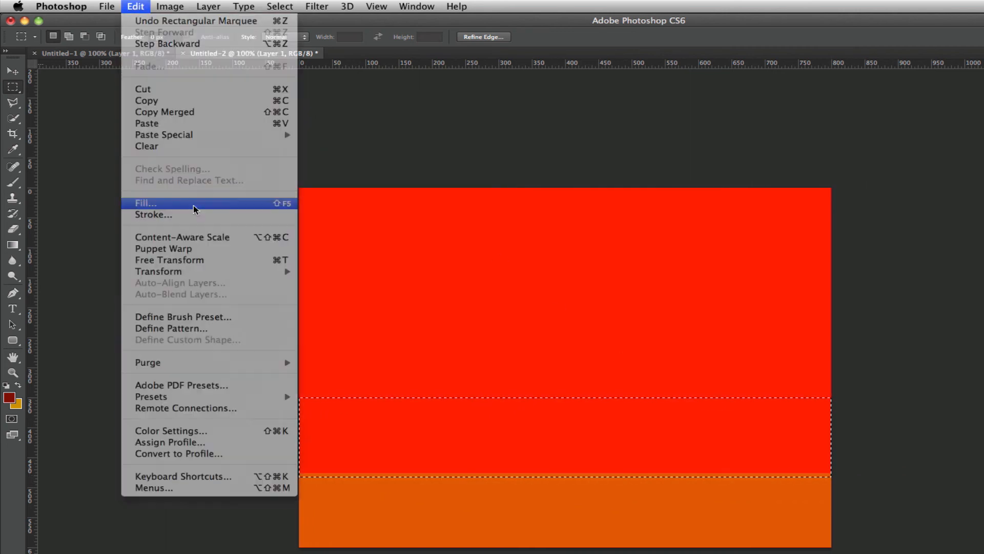
click(399, 246)
click(399, 250)
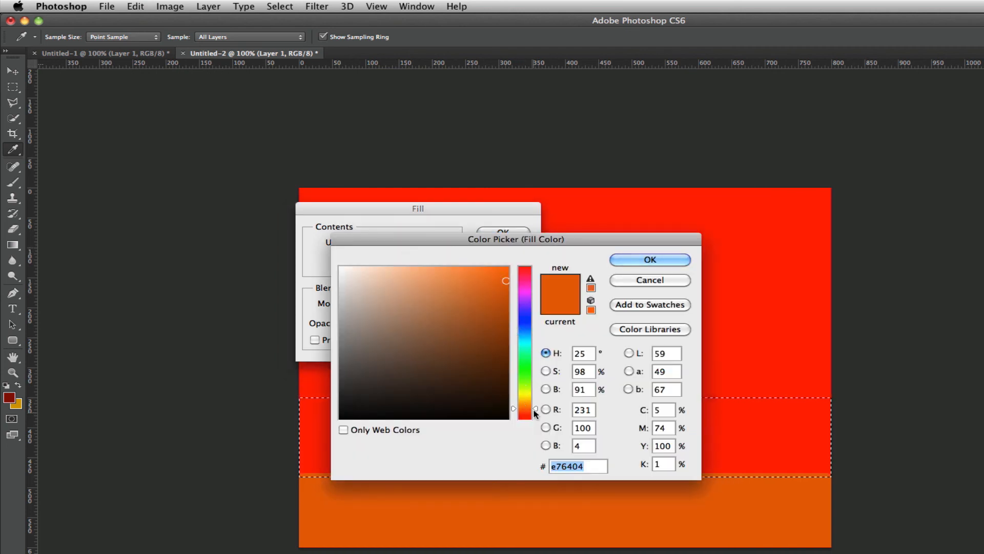
drag(536, 409, 536, 398)
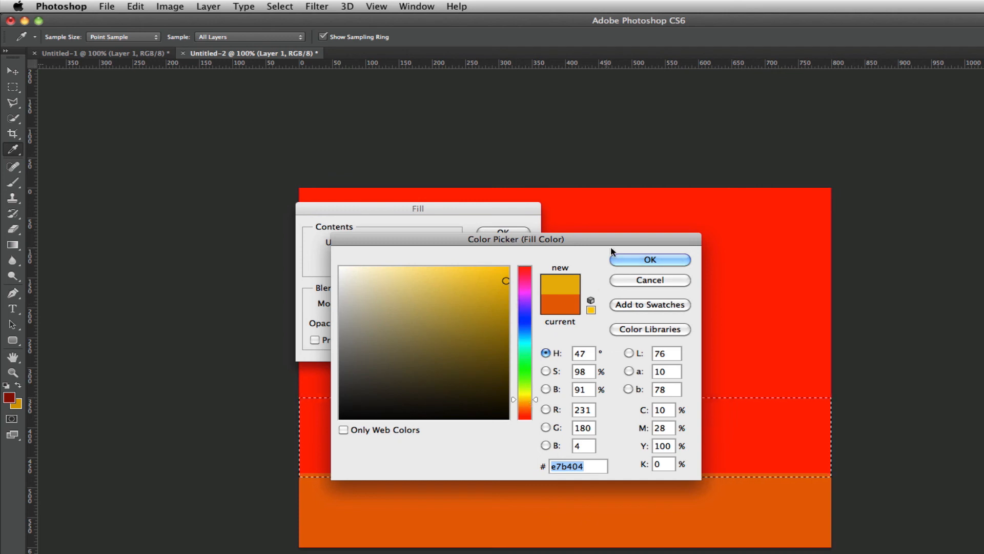
key(Return)
click(503, 233)
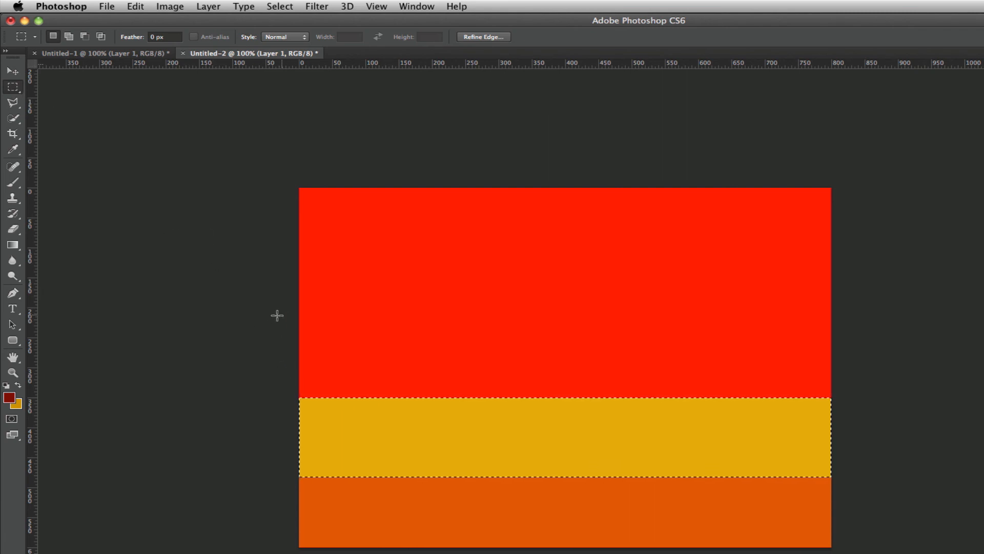
- Select a full-width band about 125 px tall directly above the yellow-orange one and fill it with yellow-green cfe704
drag(276, 323, 854, 399)
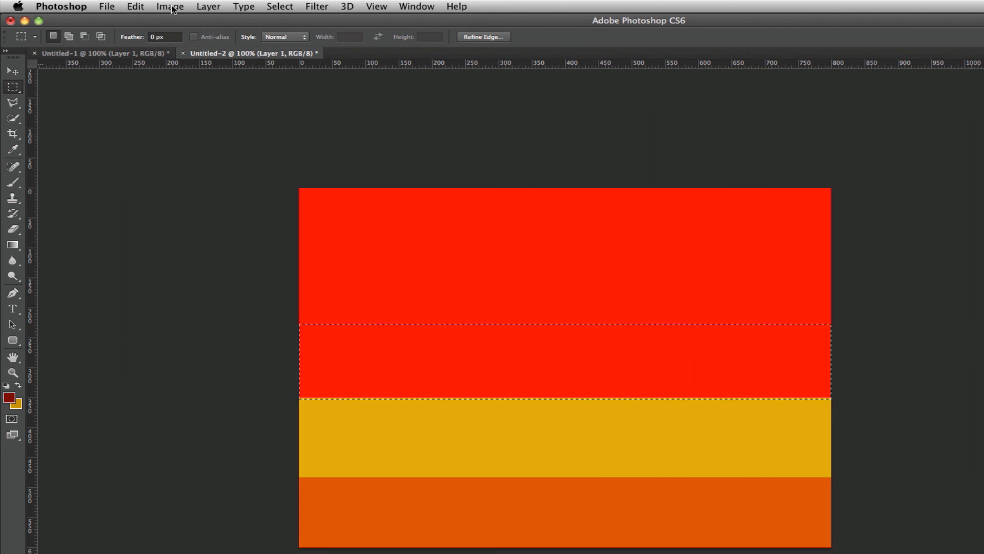
click(136, 6)
click(246, 203)
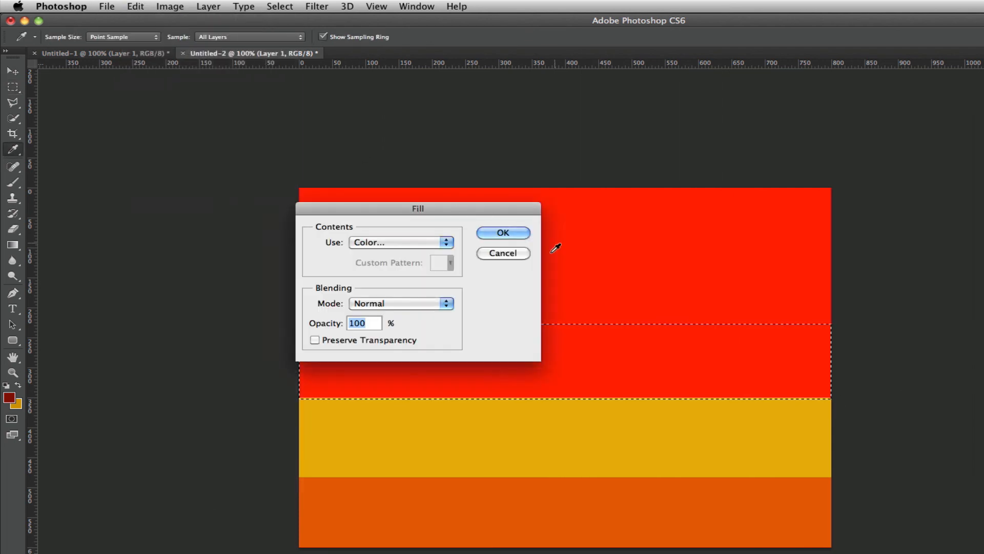
click(470, 246)
click(470, 246)
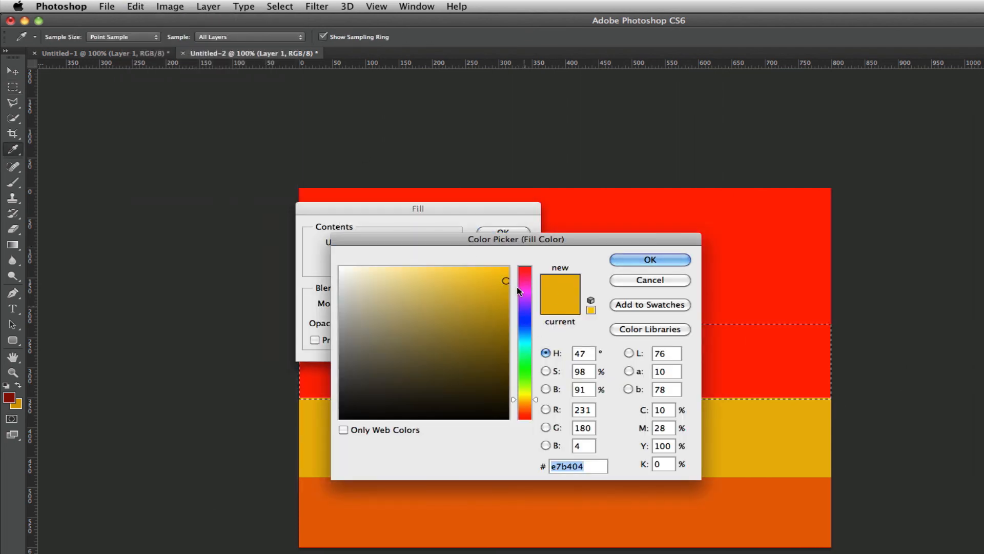
drag(535, 399, 536, 392)
click(649, 262)
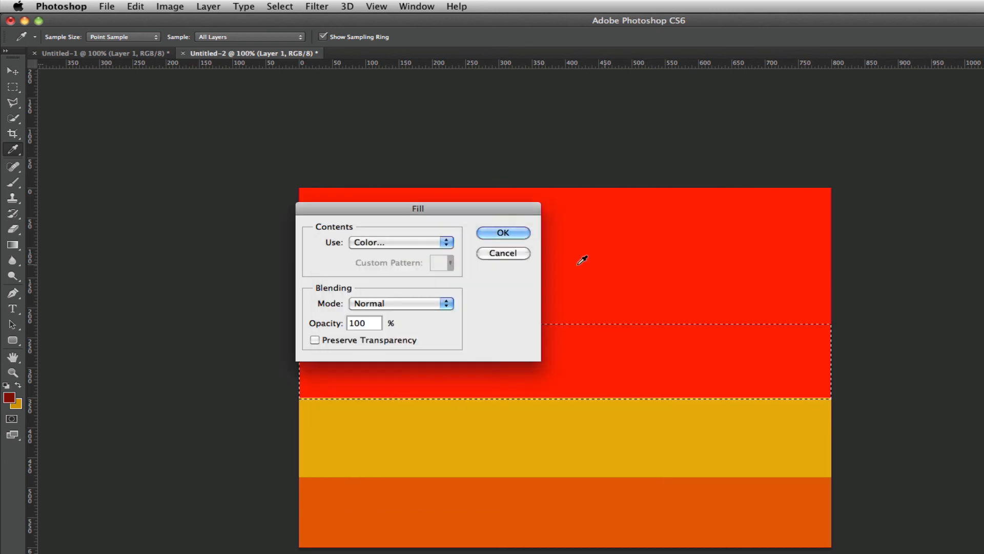
click(521, 234)
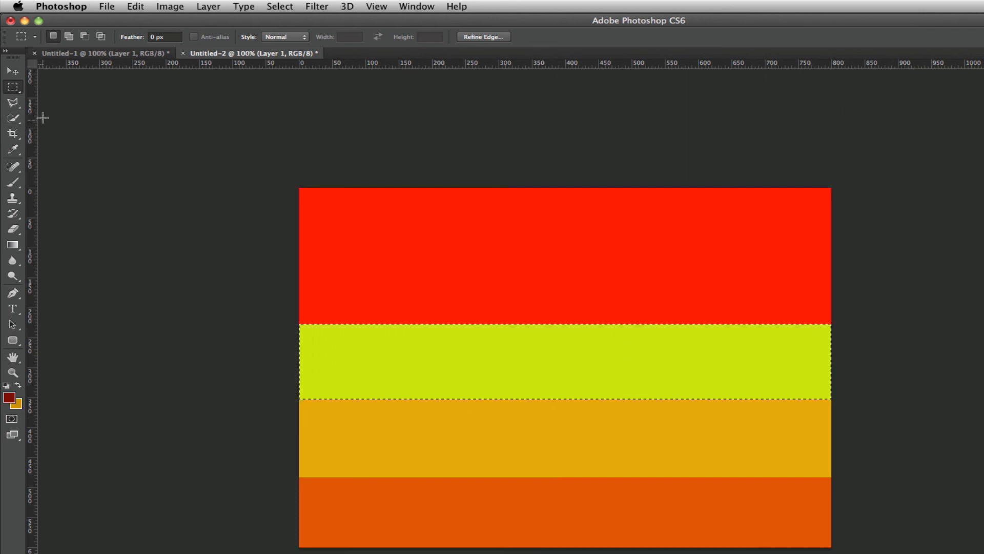
- Select a full-width band about 125 px tall directly above the yellow-green one and fill it with bright green
drag(279, 251, 851, 325)
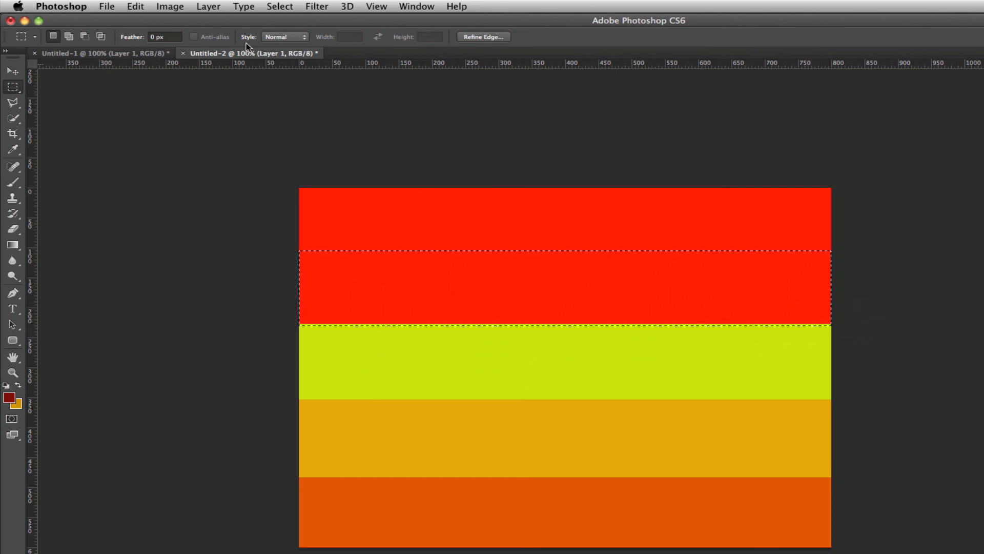
click(142, 8)
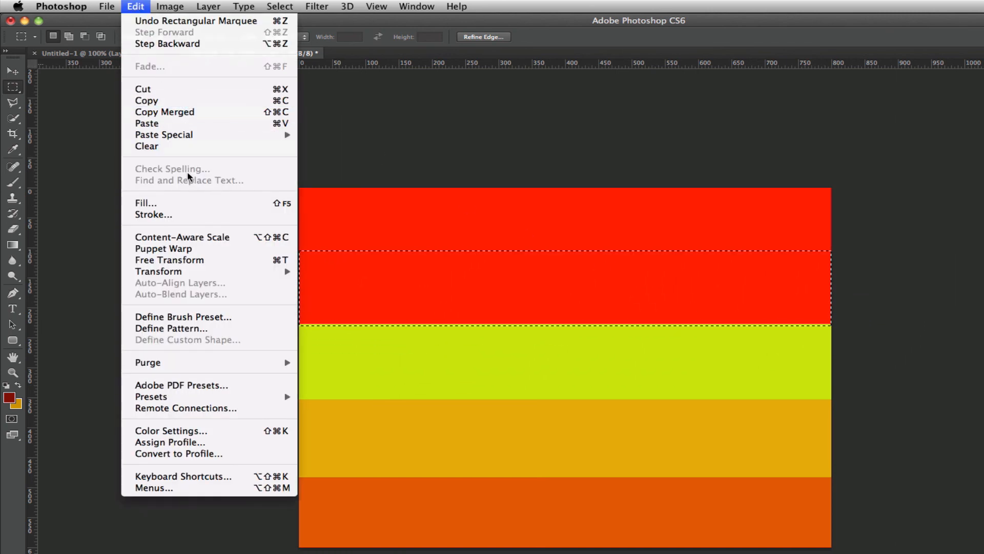
click(176, 207)
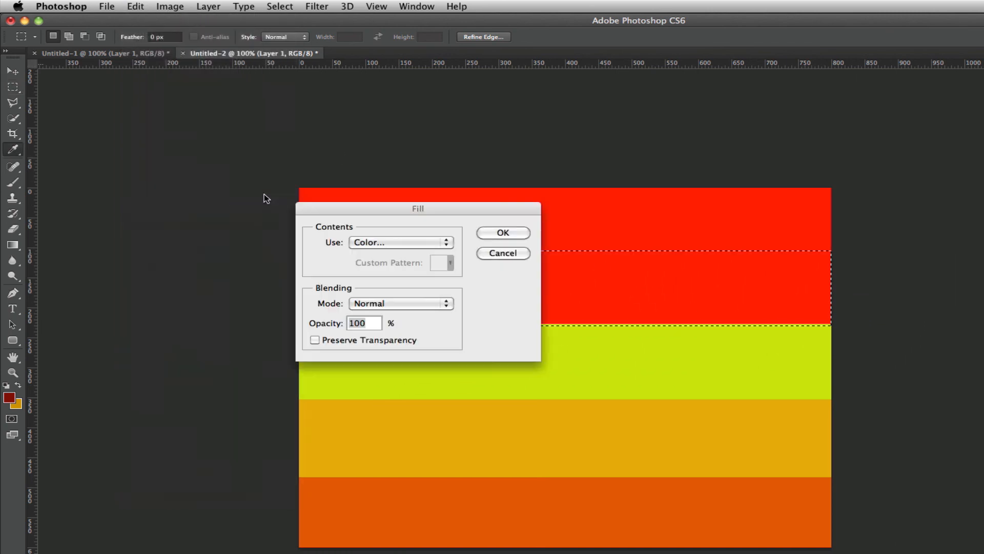
click(408, 247)
click(409, 243)
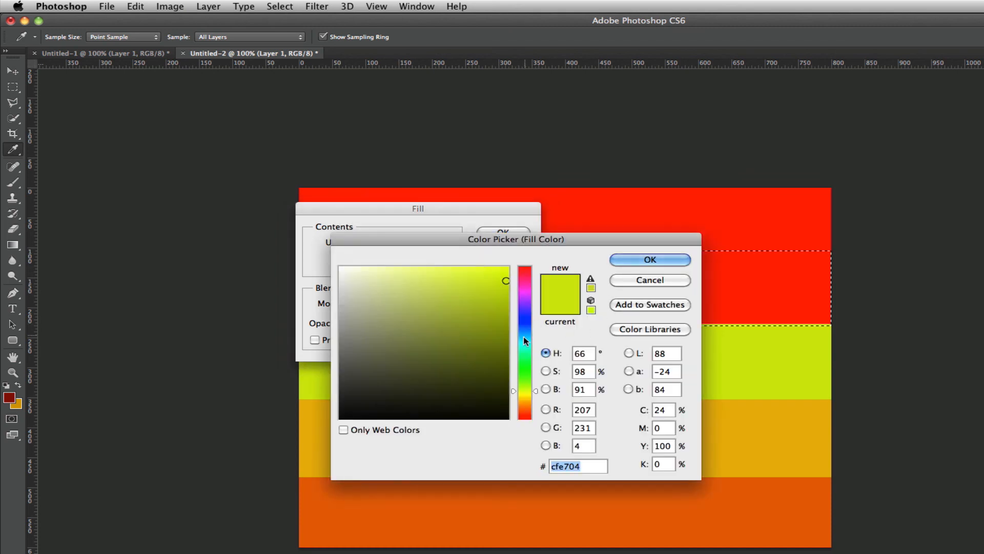
drag(531, 389, 533, 379)
click(666, 259)
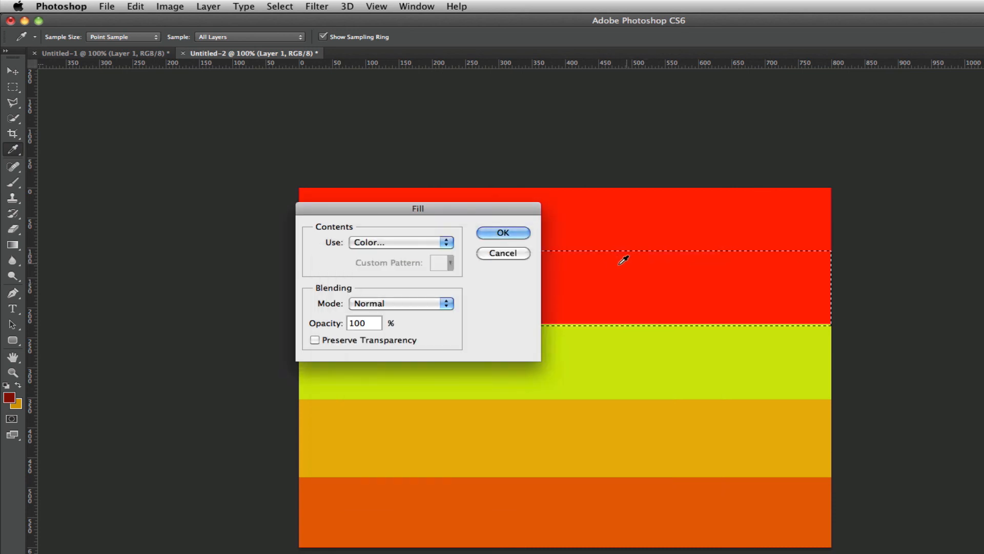
click(514, 233)
- Deselect the green band and bring up the Untitled-1 document with the blue rays
key(m)
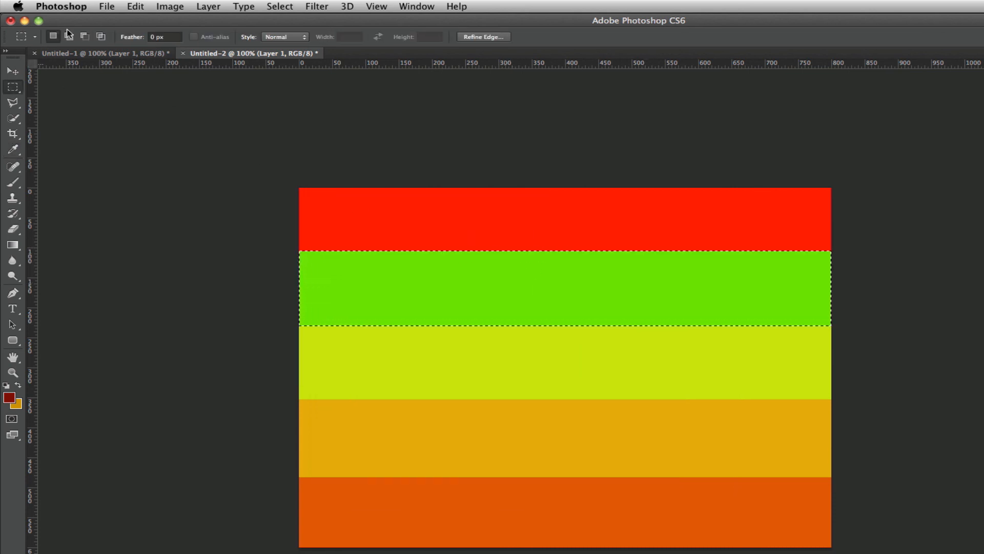
click(171, 140)
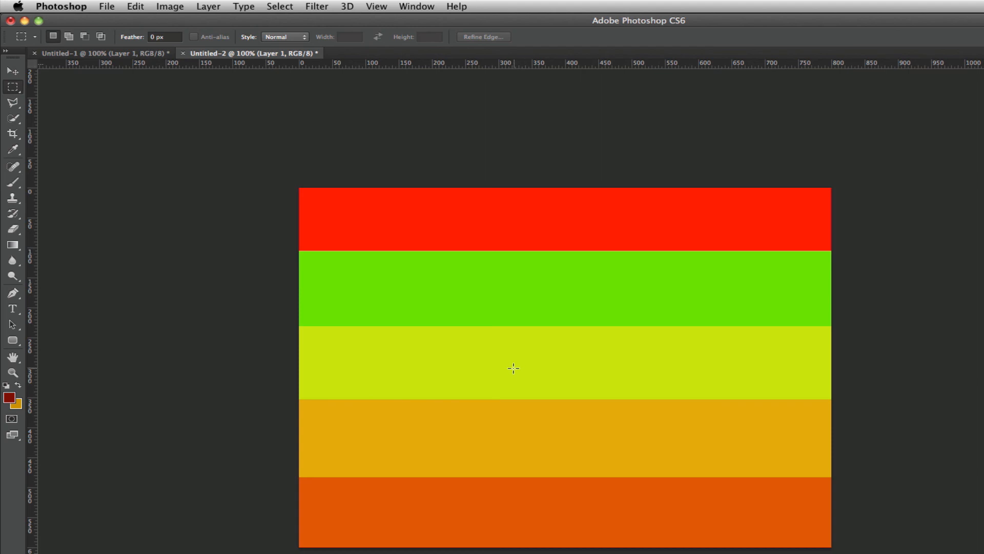
click(65, 54)
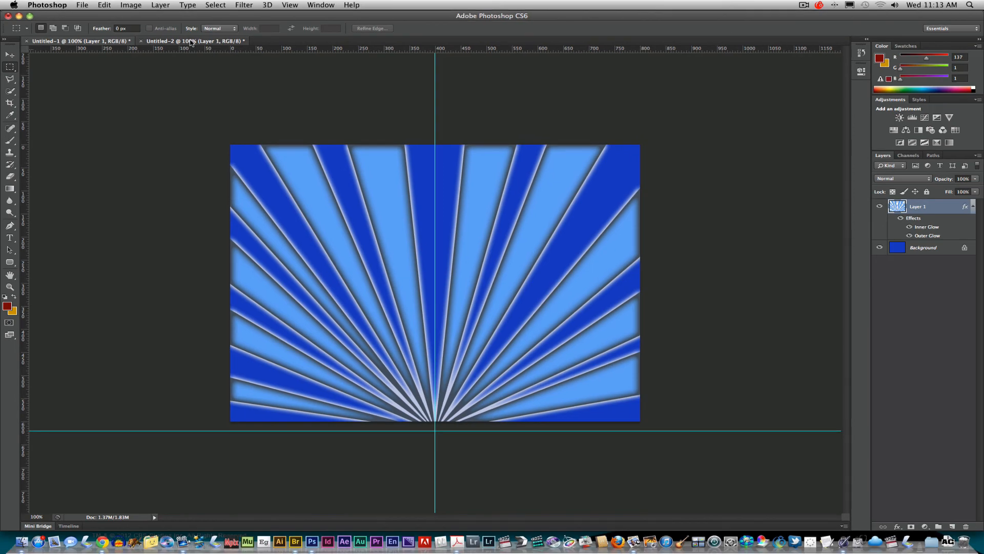
- In Untitled-2, rotate the coloured bands about 13° counter-clockwise and enlarge them to about 132% so they run diagonally past the canvas edges
key(ctrl+Tab)
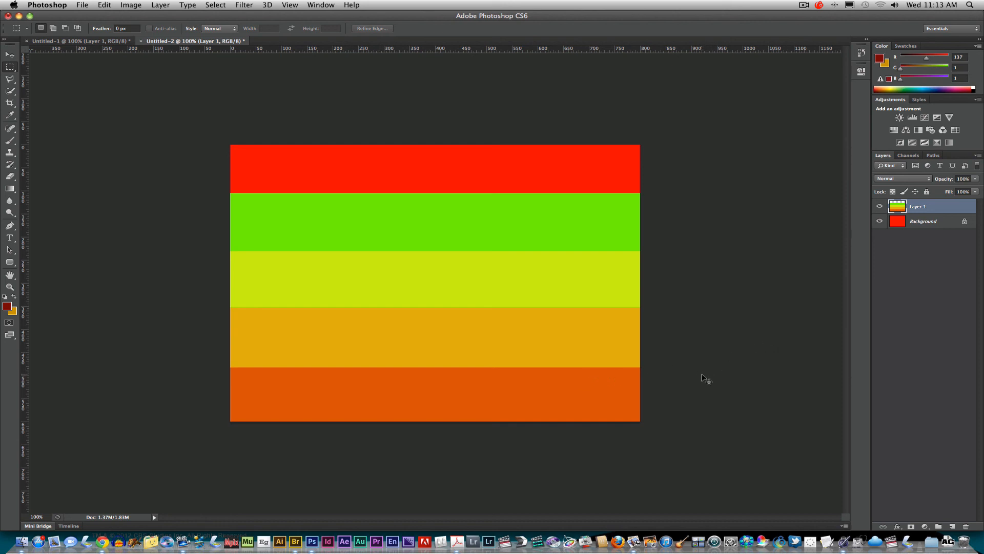
key(ctrl+t)
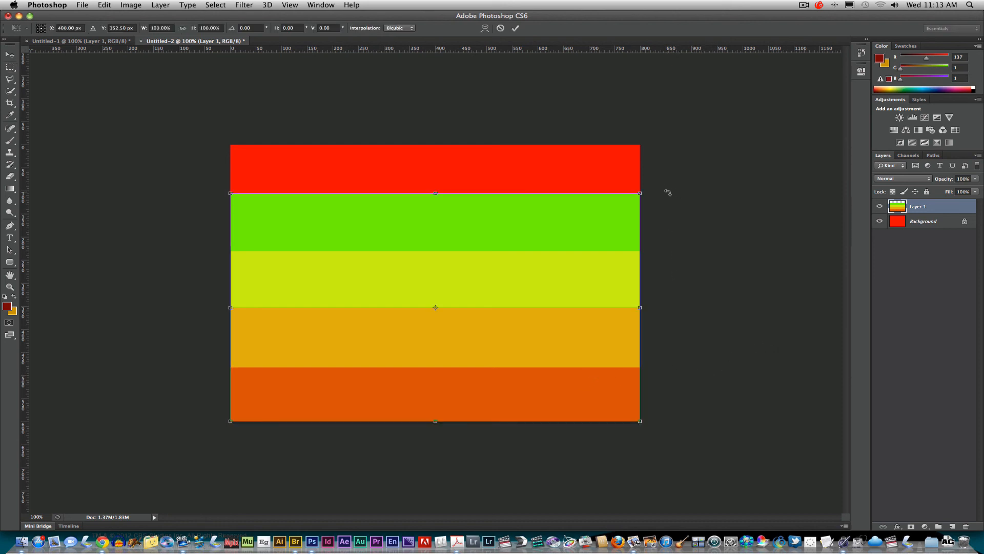
drag(668, 190, 650, 118)
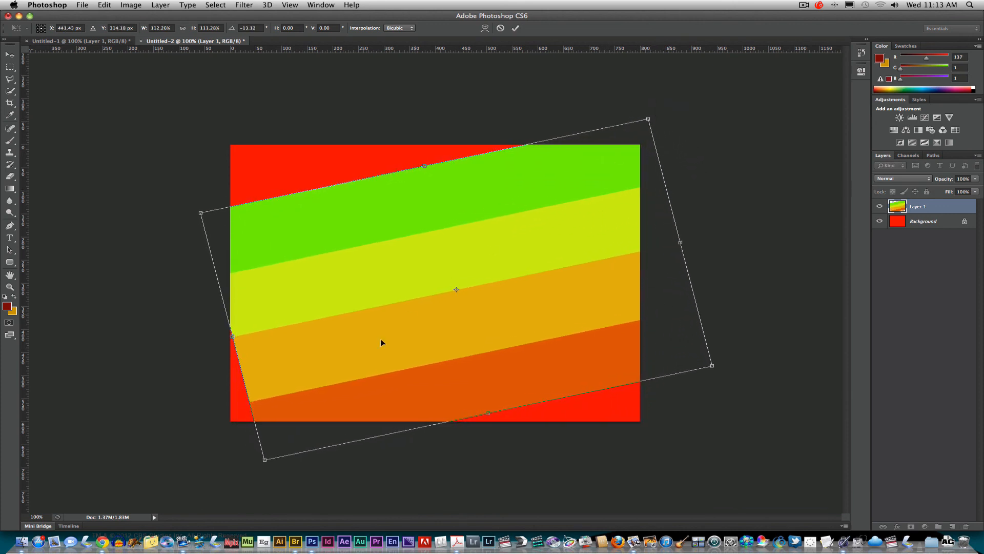
drag(263, 461, 210, 479)
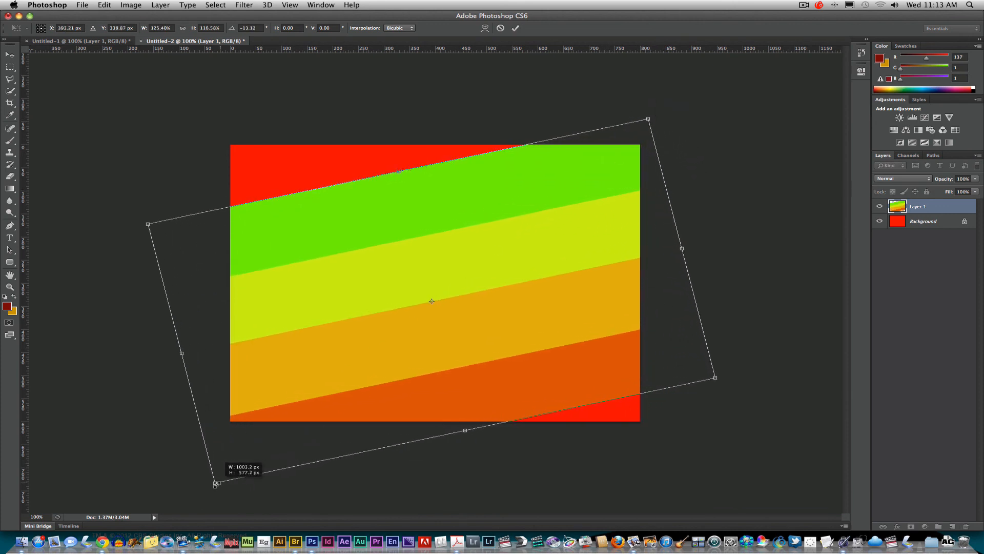
drag(466, 432, 473, 464)
drag(148, 224, 120, 225)
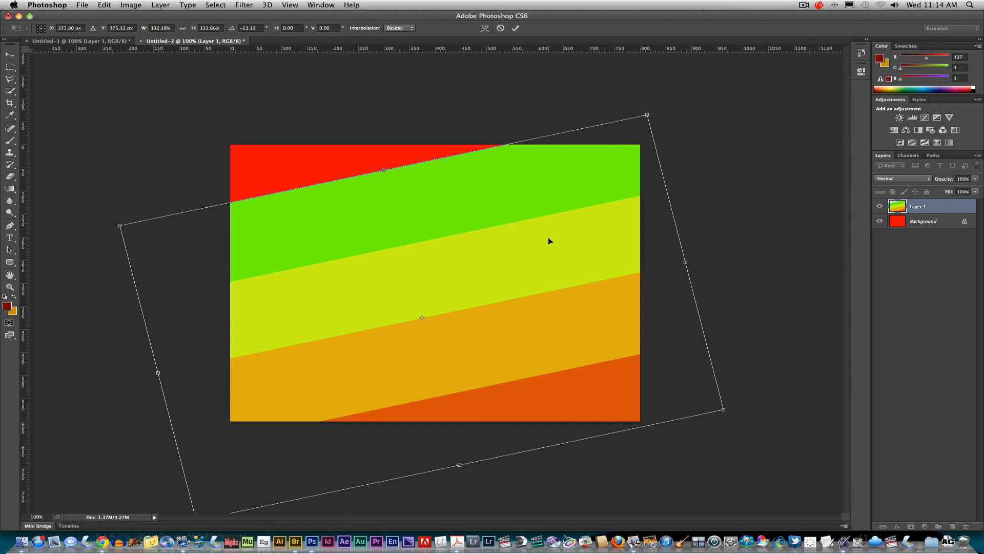
key(Return)
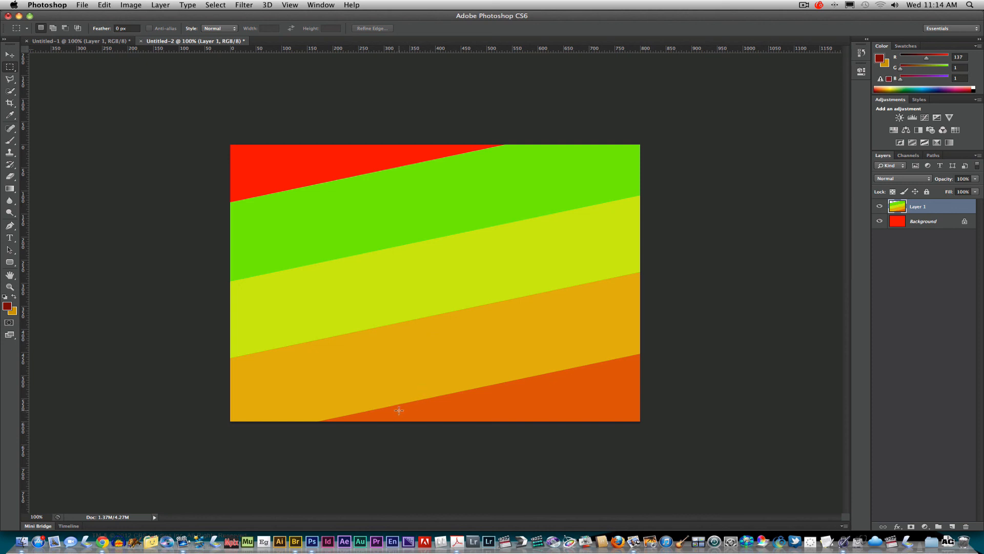
- Compare the blue rays in Untitled-1 with the diagonal bands in Untitled-2, ending on Untitled-1
click(56, 41)
click(181, 43)
click(62, 42)
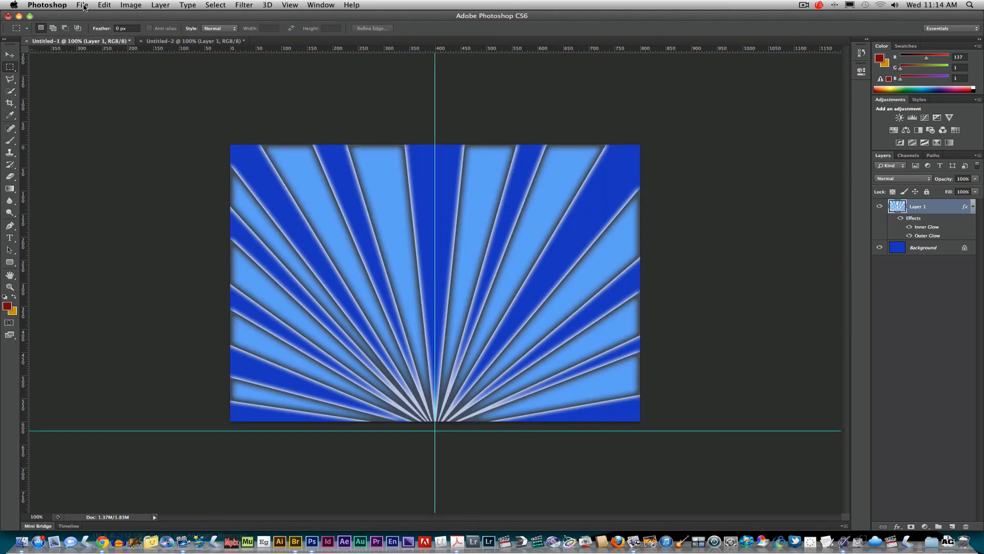
click(83, 6)
click(98, 114)
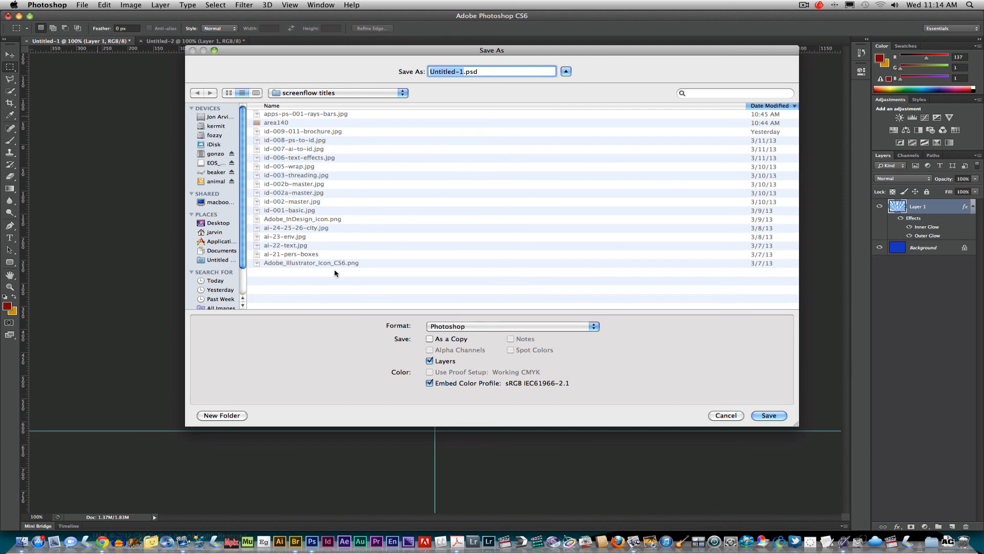
click(728, 418)
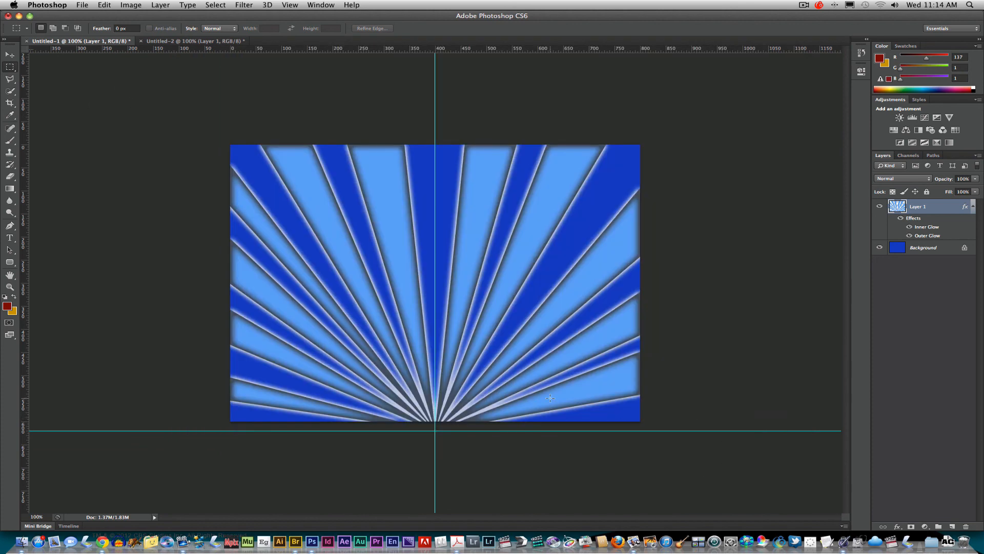